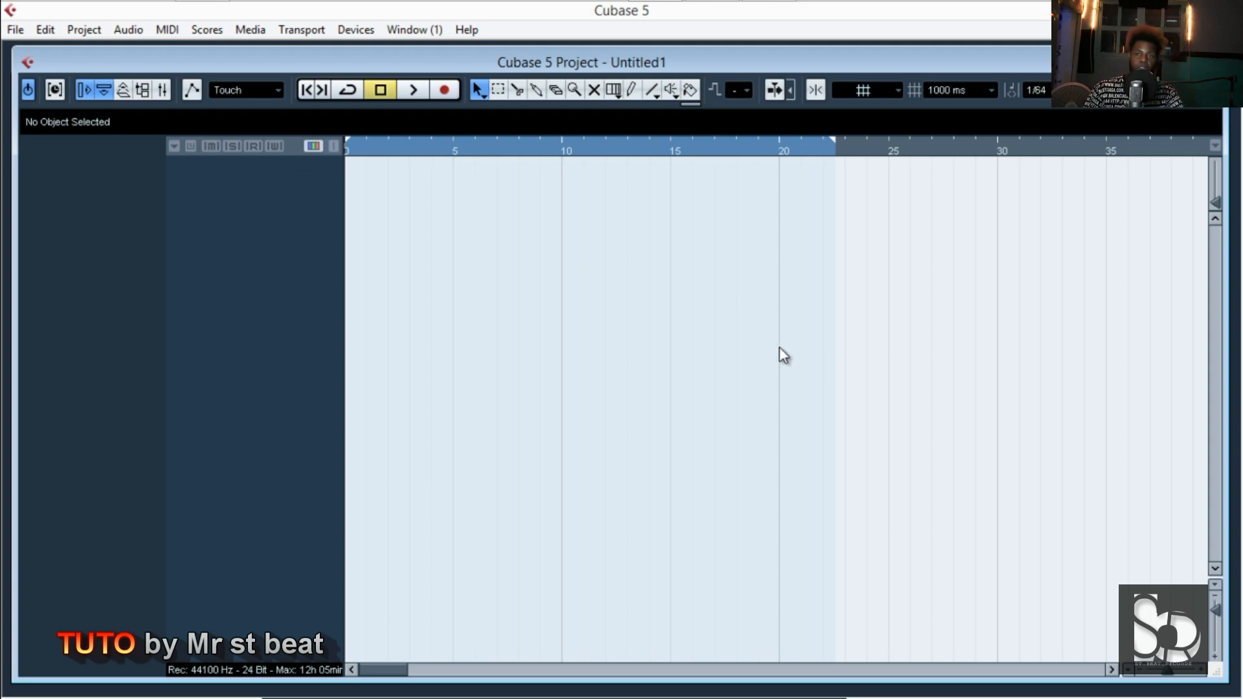
Load the Compressor plug-in into the first insert slot of the Stereo In input channel.
{"action": "key", "text": "F3"}
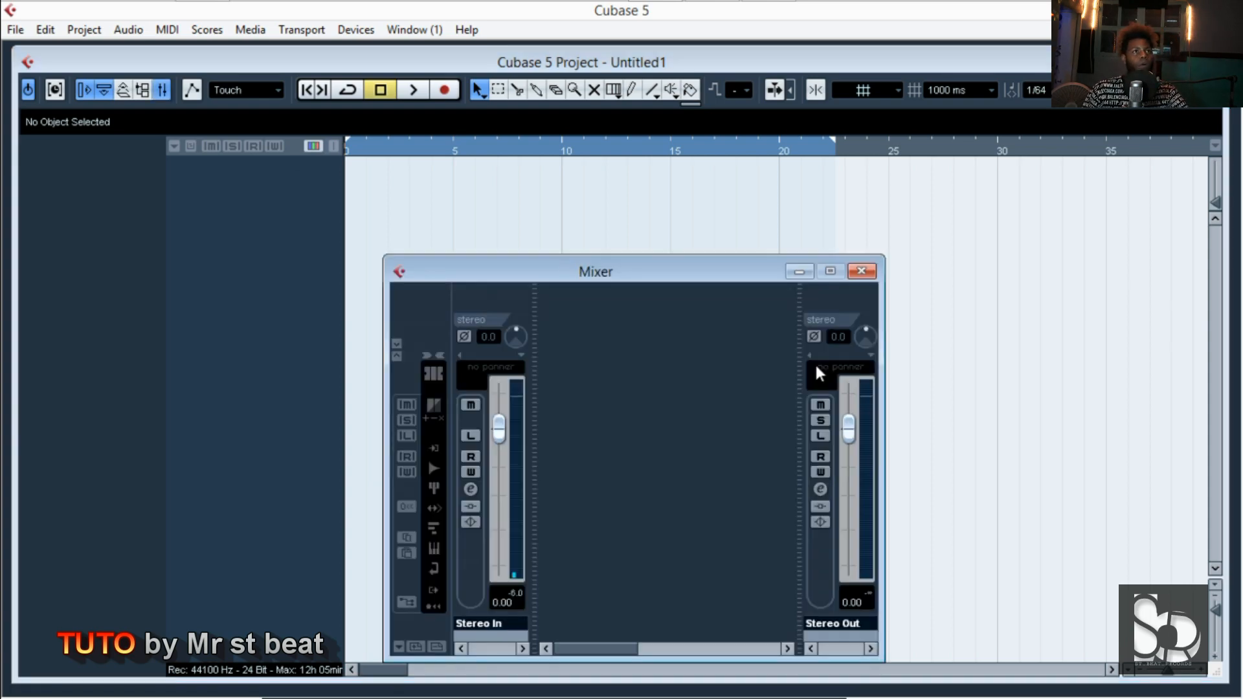
{"action": "key", "text": "e"}
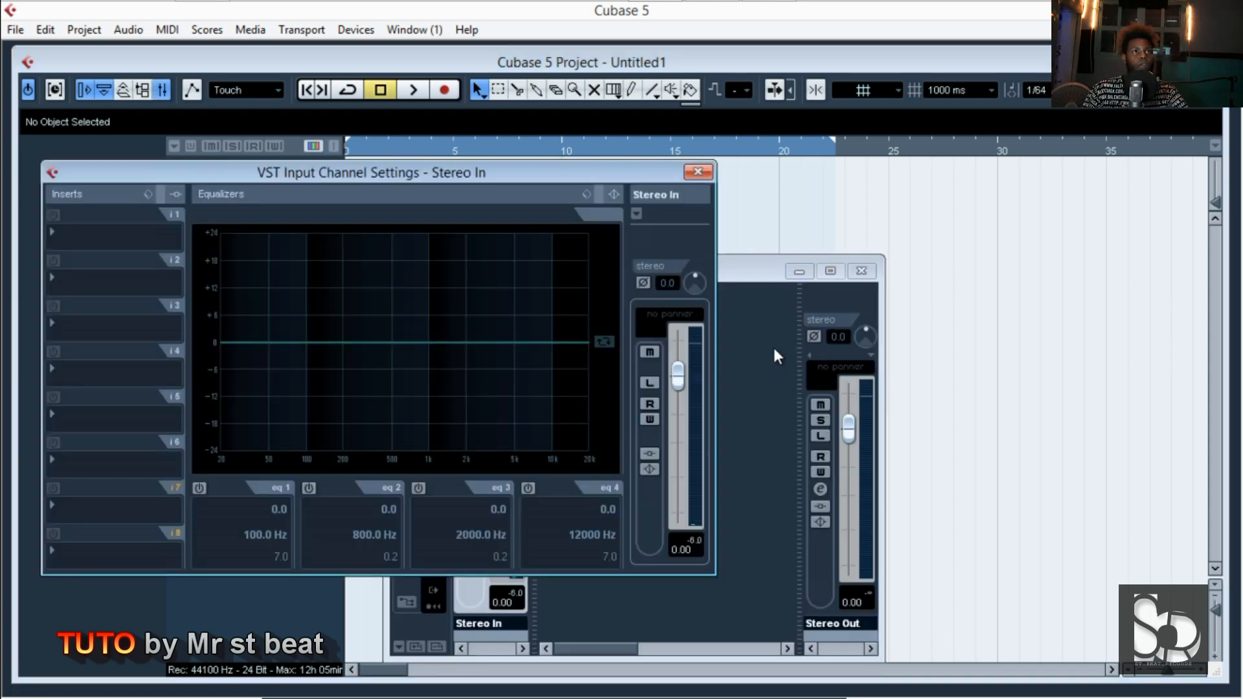
{"action": "left_click", "coordinate": [52, 231]}
{"action": "mouse_move", "coordinate": [155, 159]}
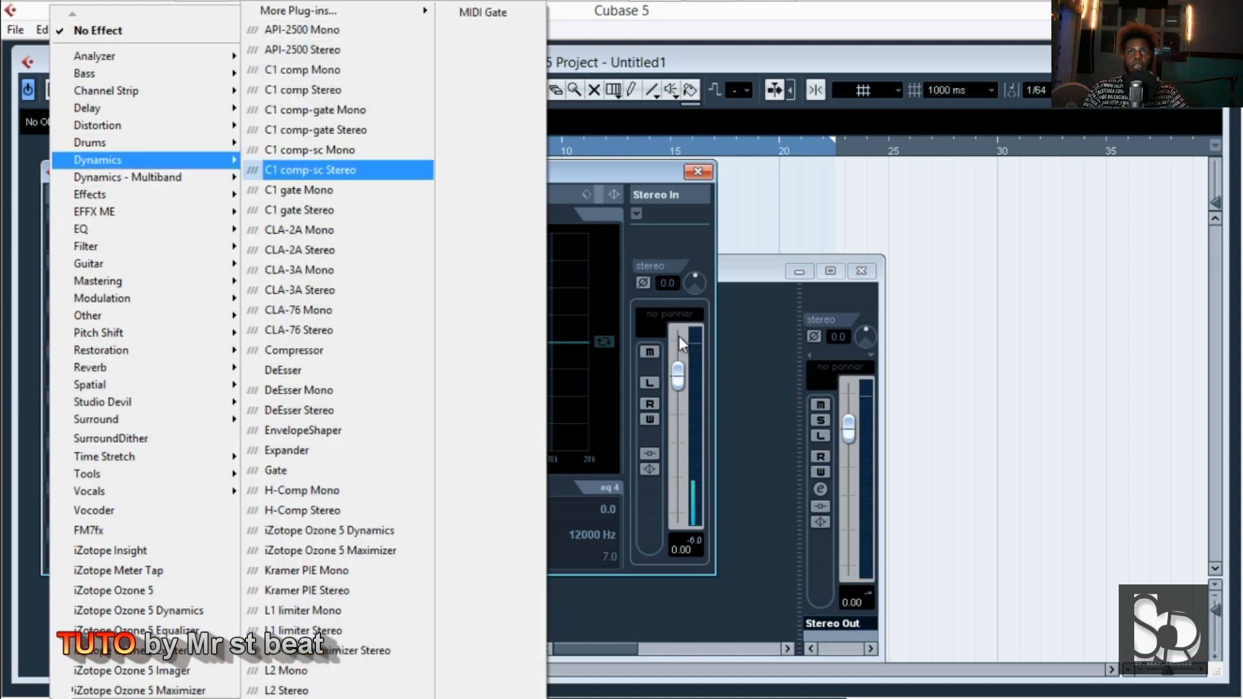
{"action": "left_click", "coordinate": [294, 350]}
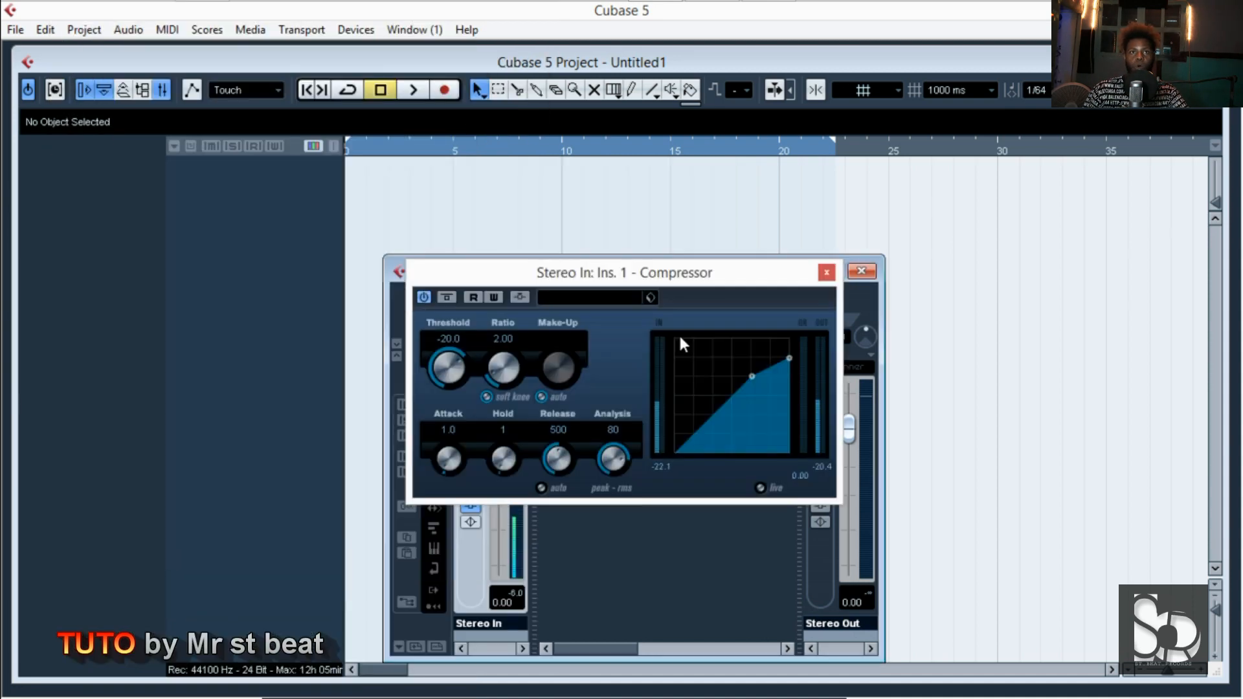
{"action": "left_click", "coordinate": [827, 273]}
{"action": "left_click", "coordinate": [861, 272]}
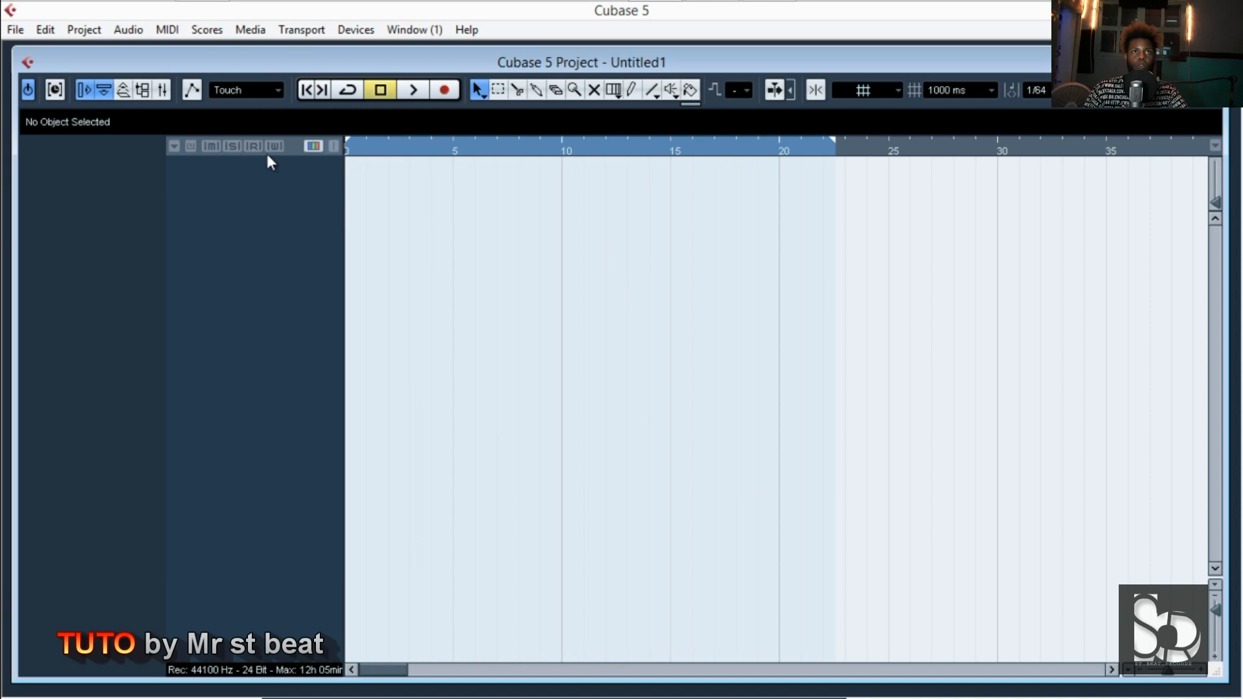
Add three mono audio tracks to the project.
{"action": "right_click", "coordinate": [296, 161]}
{"action": "left_click", "coordinate": [284, 180]}
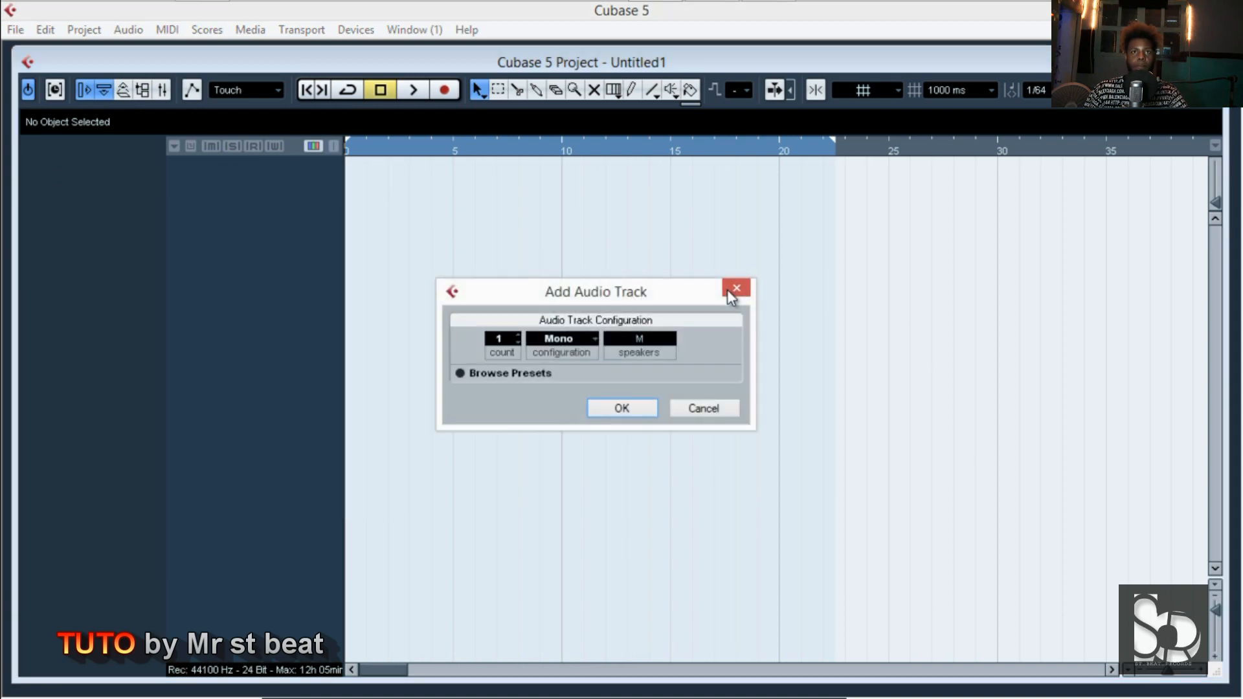
{"action": "key", "text": "Down"}
{"action": "key", "text": "Up"}
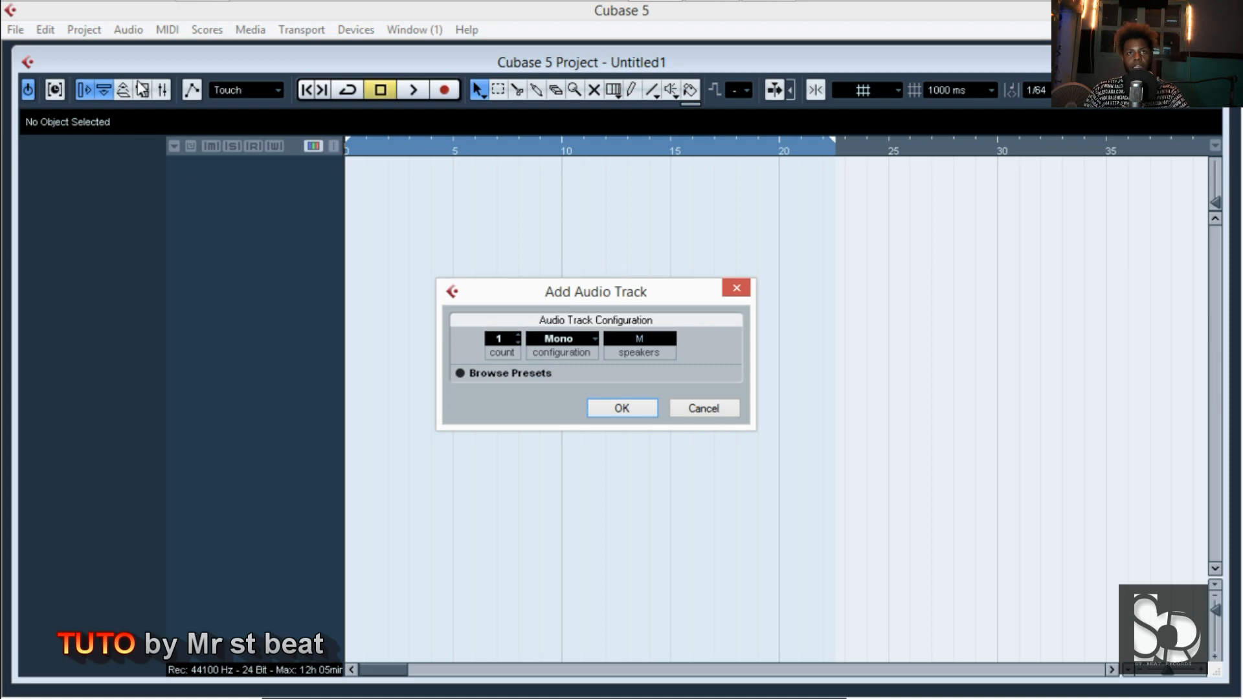
{"action": "key", "text": "Up"}
{"action": "key", "text": "Down"}
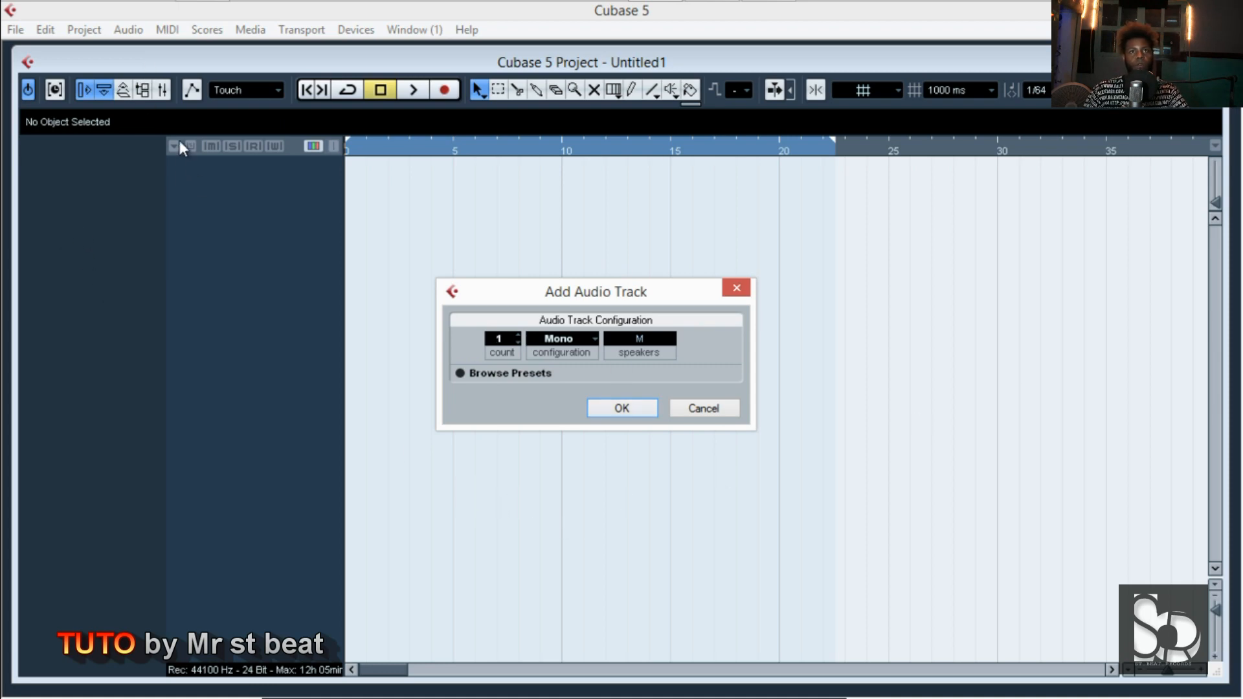
{"action": "key", "text": "Up"}
{"action": "key", "text": "Up"}
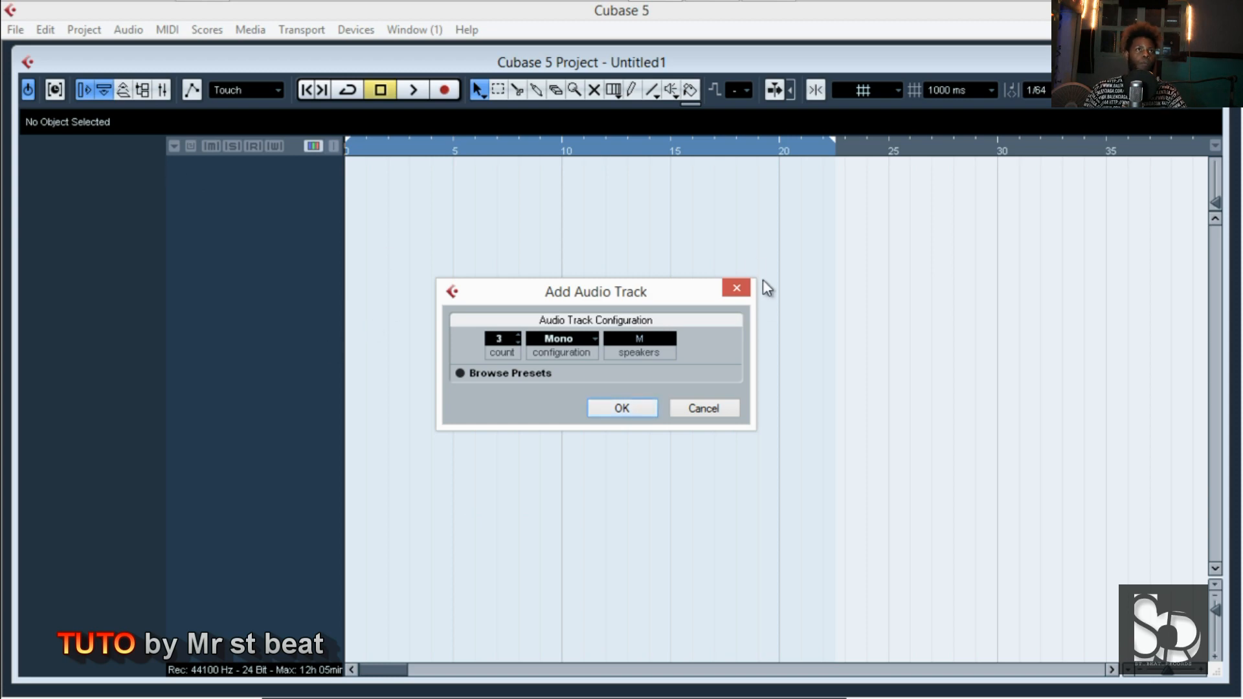
{"action": "key", "text": "Return"}
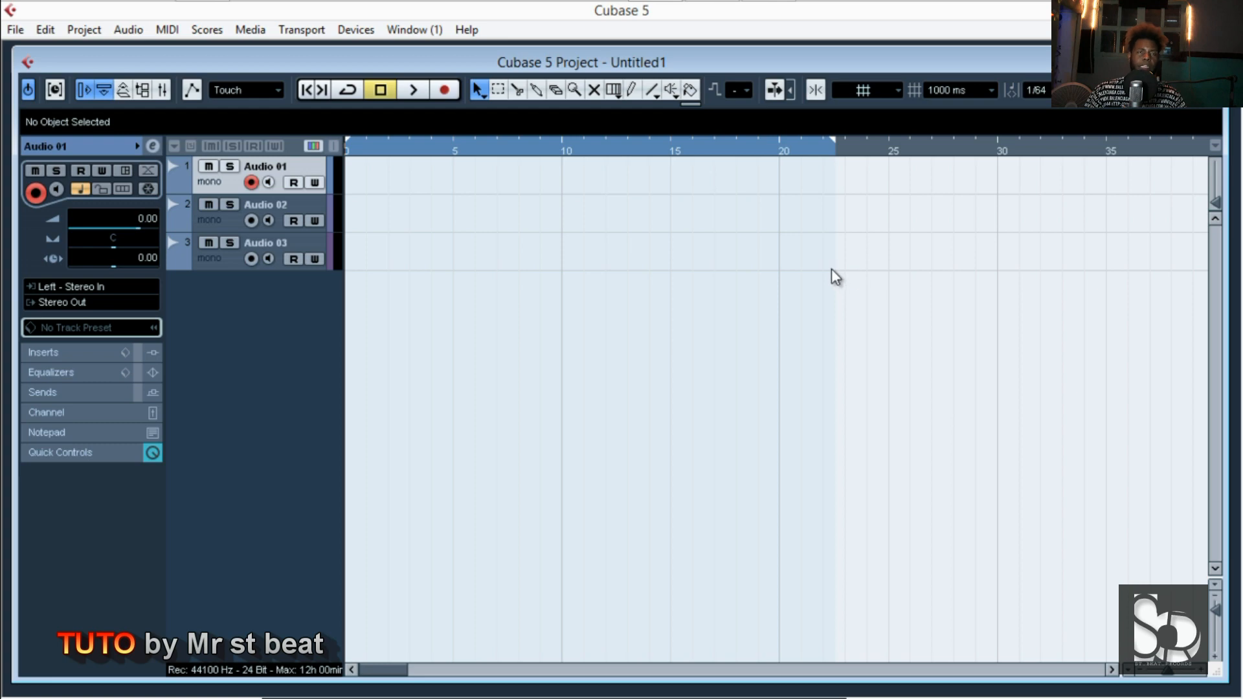
Enlarge the height of all three audio tracks until their extra controls are shown.
{"action": "key", "text": "ctrl+Down"}
{"action": "key", "text": "ctrl+Down"}
{"action": "key", "text": "ctrl+Down"}
{"action": "key", "text": "ctrl+Down"}
{"action": "key", "text": "ctrl+Down"}
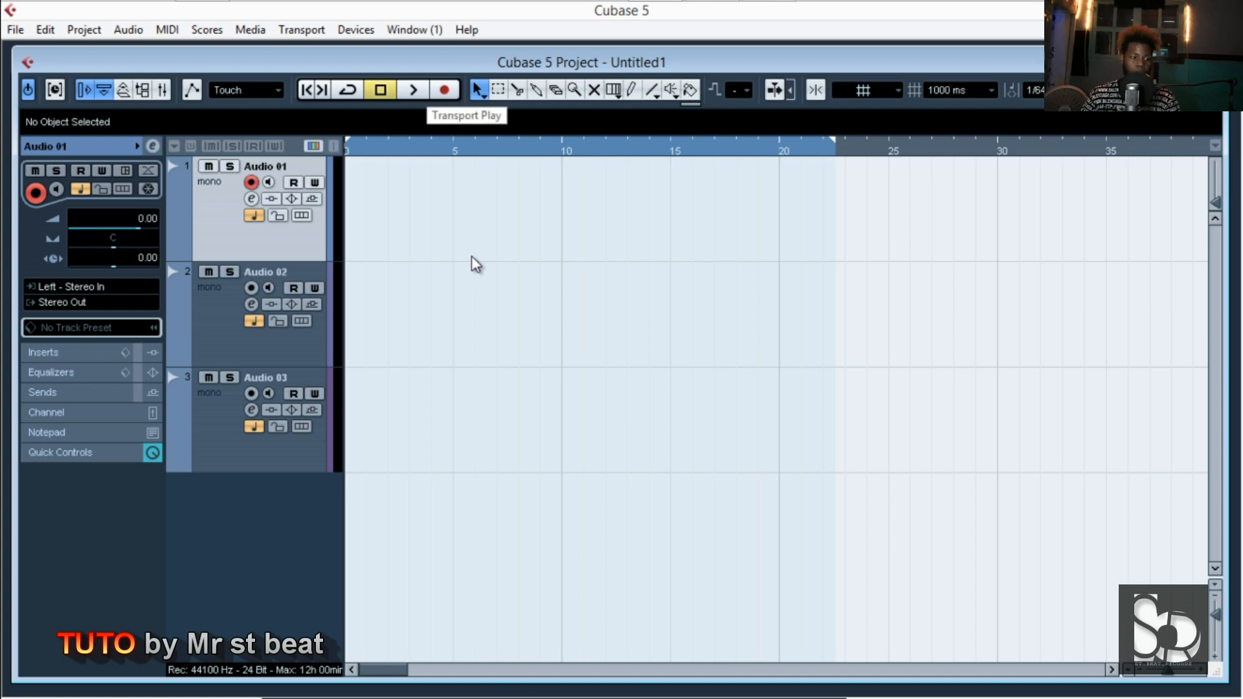
Record a test take about 4 seconds long on Audio 01 and play it back from the start.
{"action": "key", "text": "KP_Multiply"}
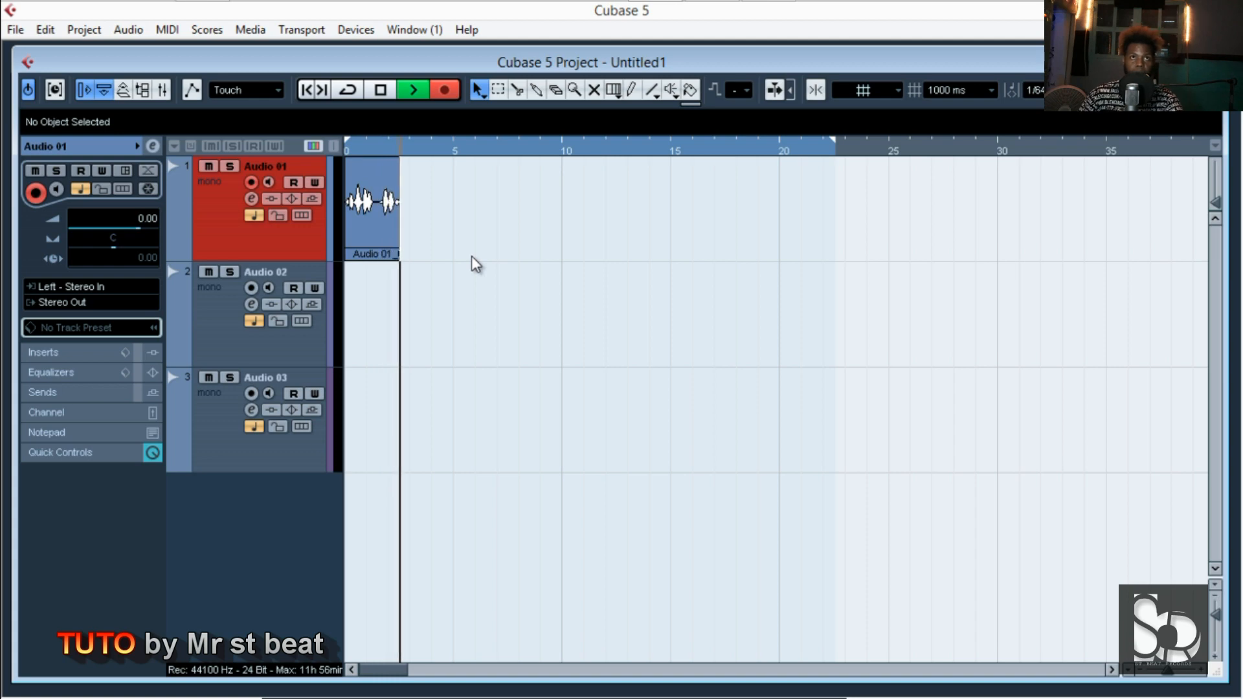
{"action": "key", "text": "space"}
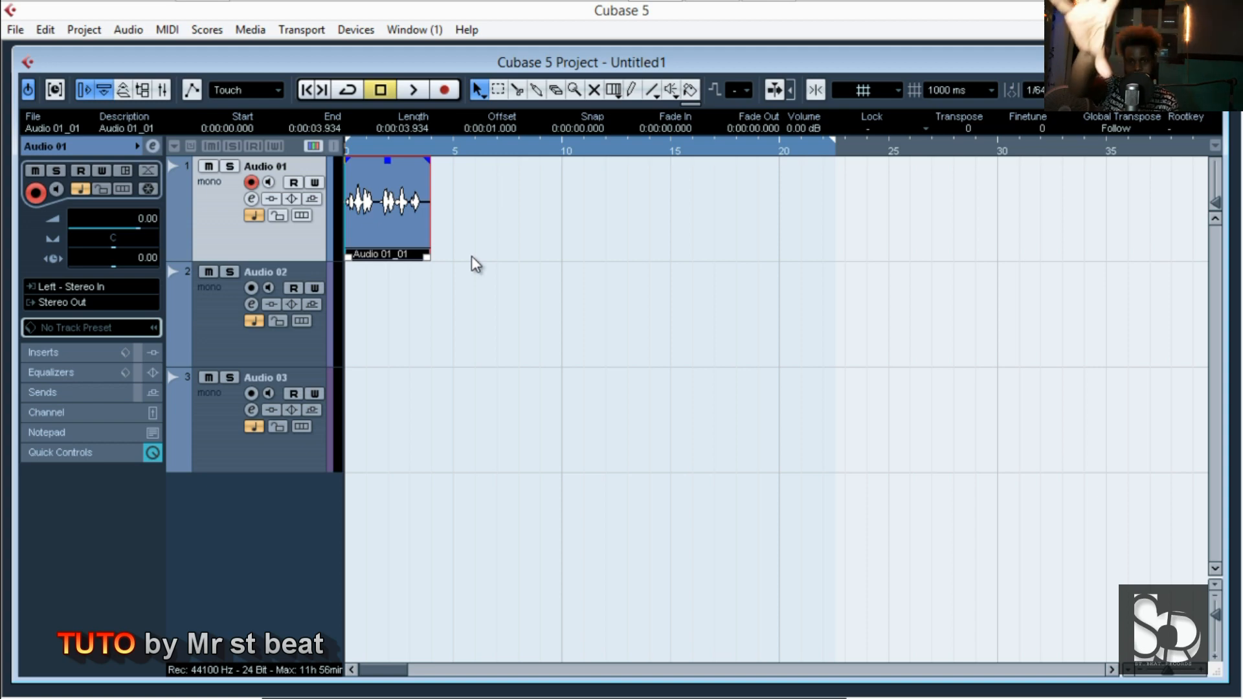
{"action": "key", "text": "space"}
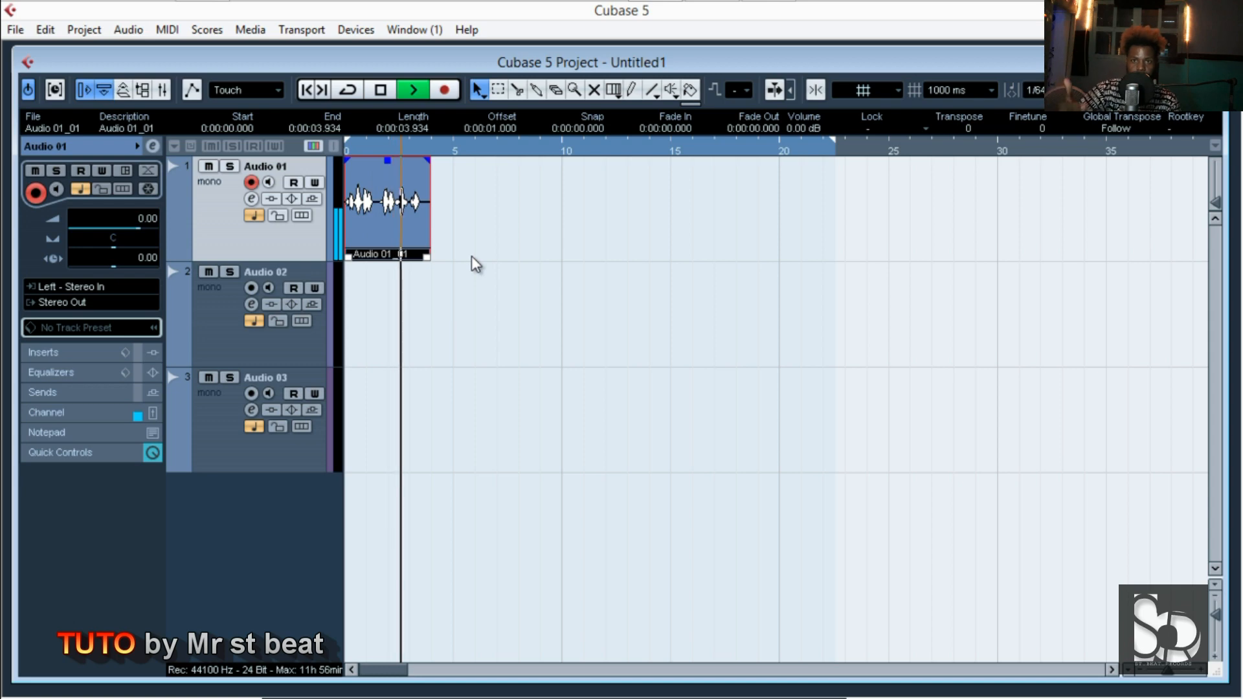
{"action": "key", "text": "space"}
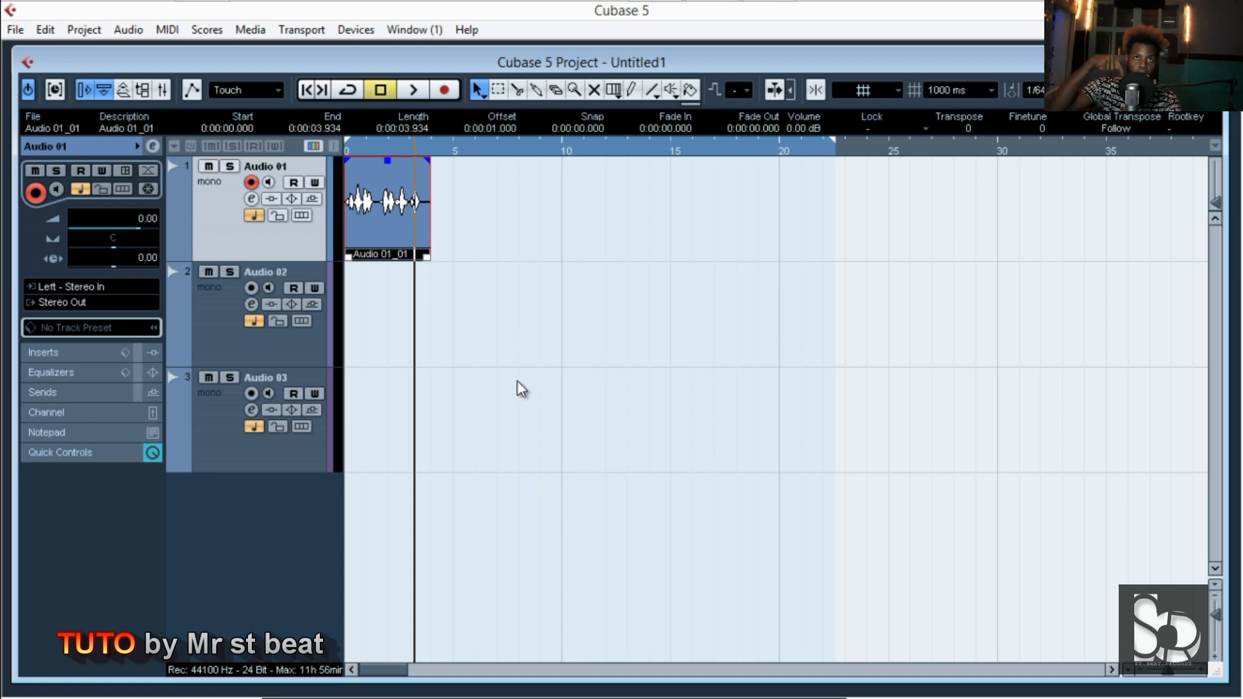
{"action": "key", "text": "KP_0"}
{"action": "key", "text": "space"}
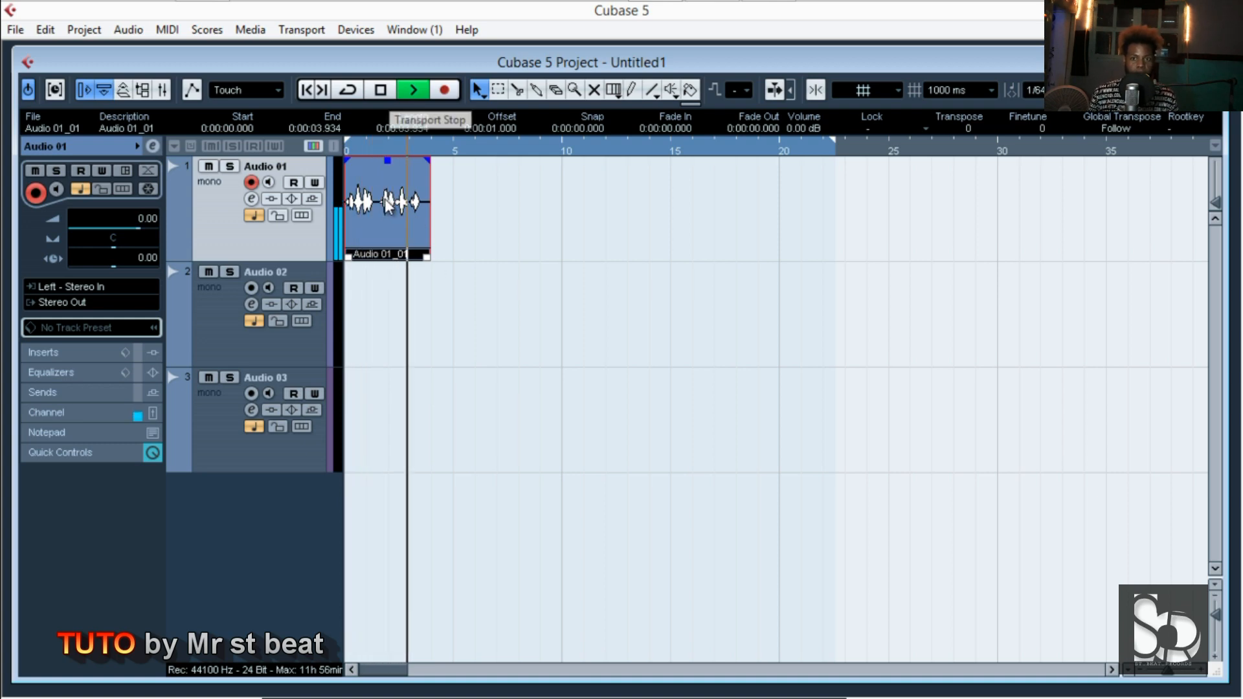
{"action": "key", "text": "space"}
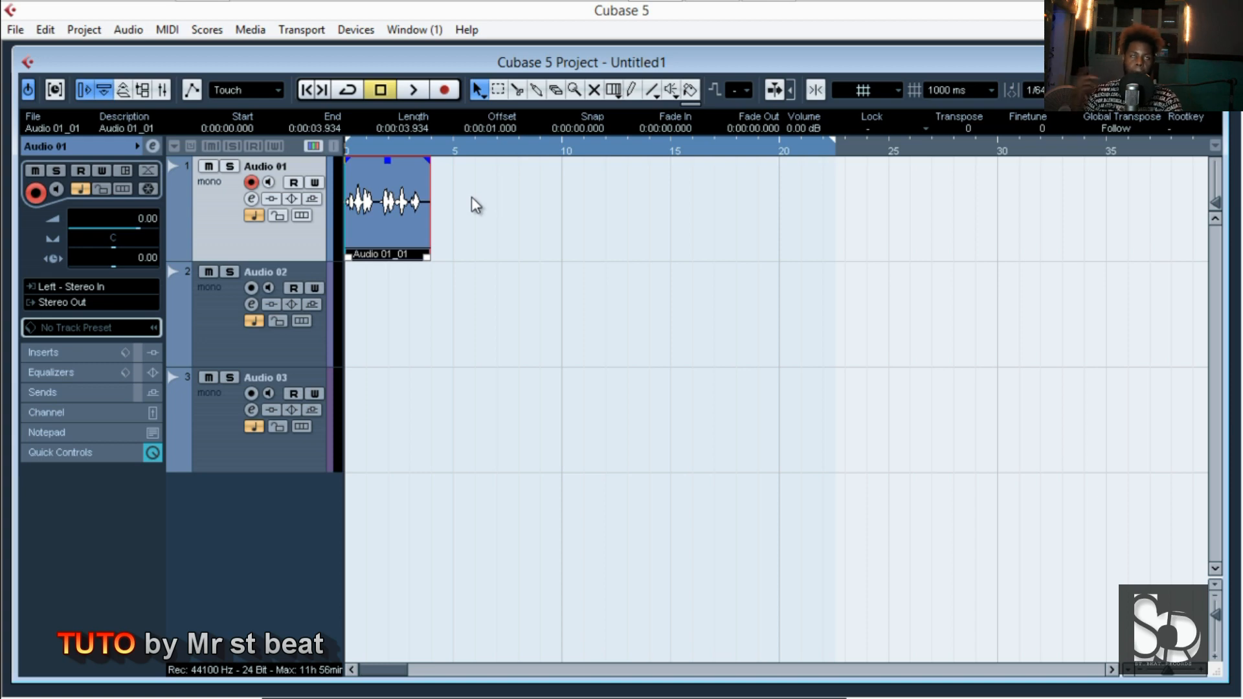
Delete the test take from Audio 01.
{"action": "right_click", "coordinate": [416, 268]}
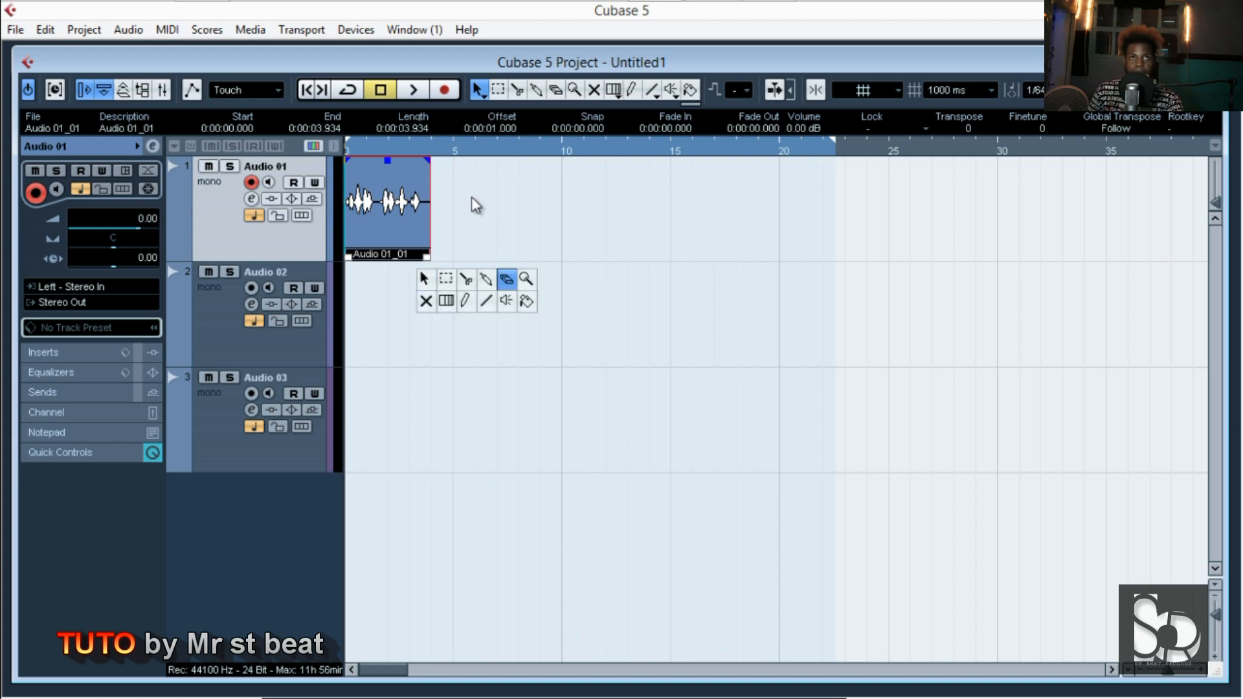
{"action": "left_click", "coordinate": [507, 278]}
{"action": "left_click", "coordinate": [410, 210]}
{"action": "right_click", "coordinate": [410, 210]}
{"action": "left_click", "coordinate": [420, 221]}
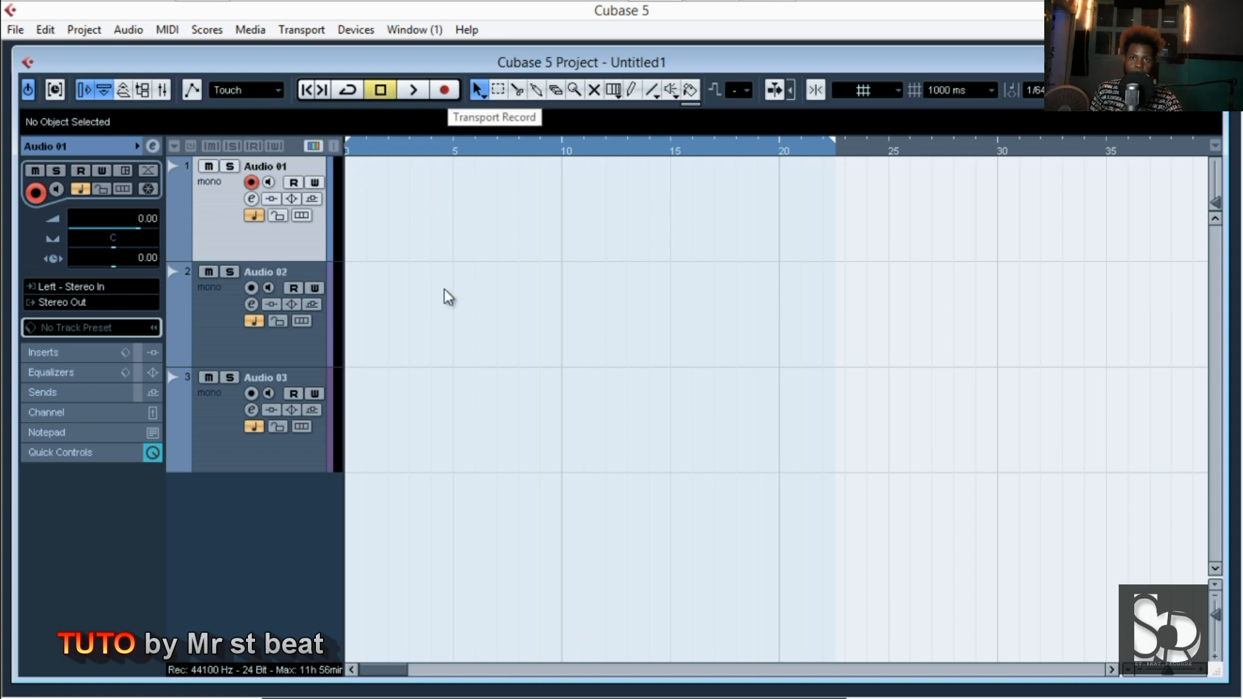
Record a take of about 9 seconds on Audio 01, then trim its end to 8.646 s and its start to 0.419 s.
{"action": "key", "text": "KP_Multiply"}
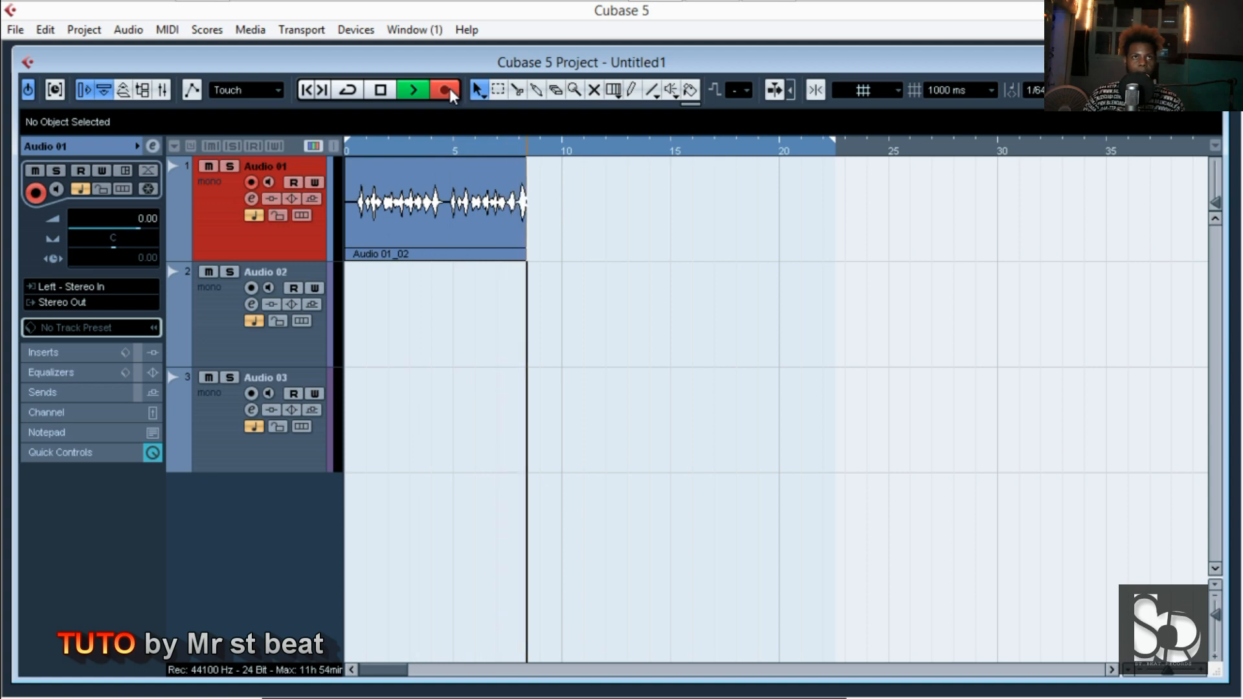
{"action": "left_click", "coordinate": [446, 90]}
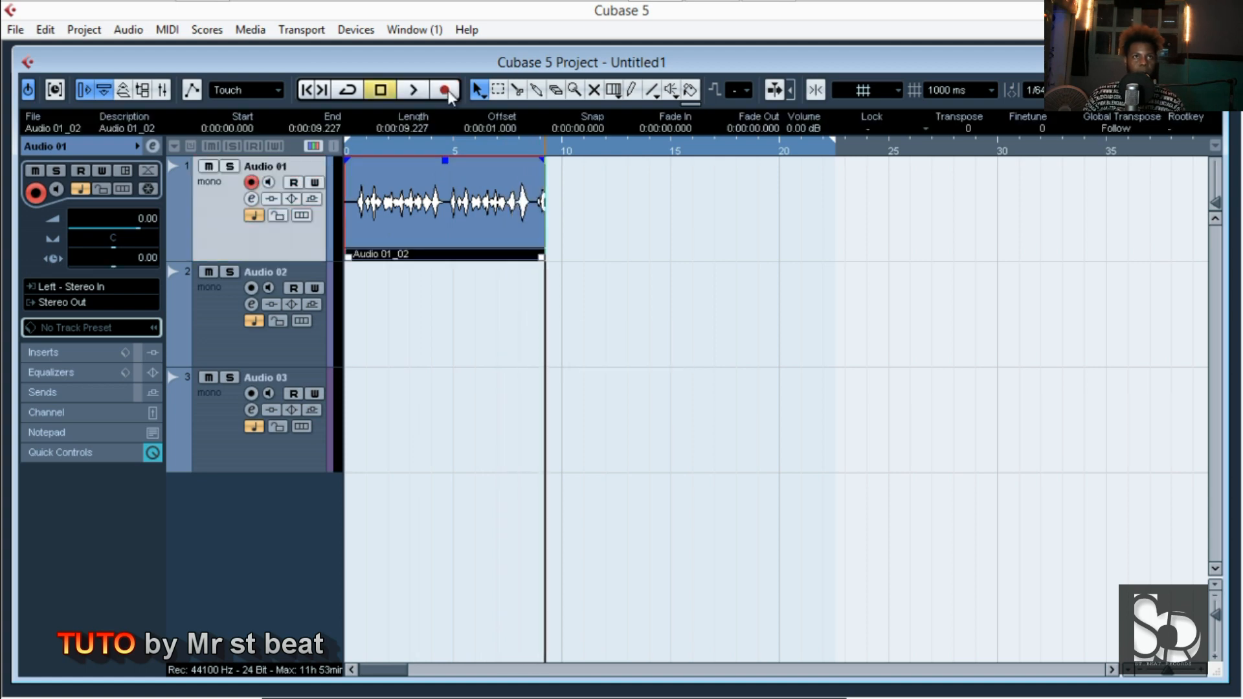
{"action": "left_click_drag", "start_coordinate": [542, 257], "coordinate": [532, 262]}
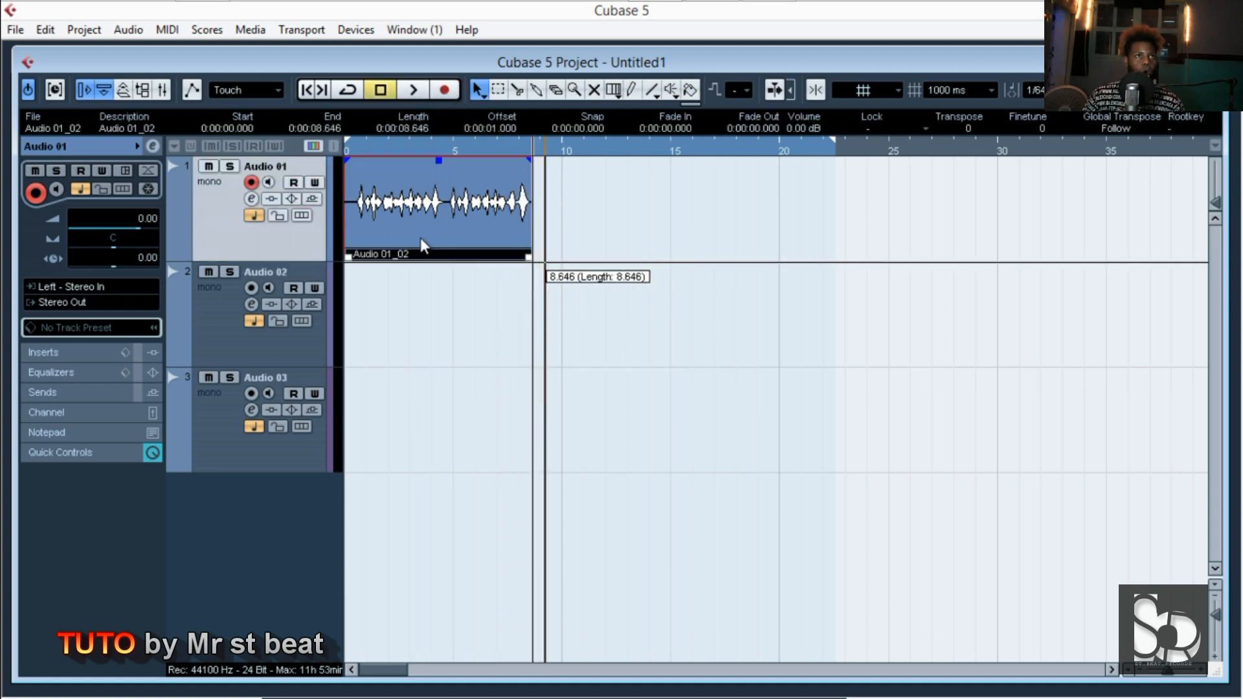
{"action": "left_click_drag", "start_coordinate": [348, 257], "coordinate": [354, 262]}
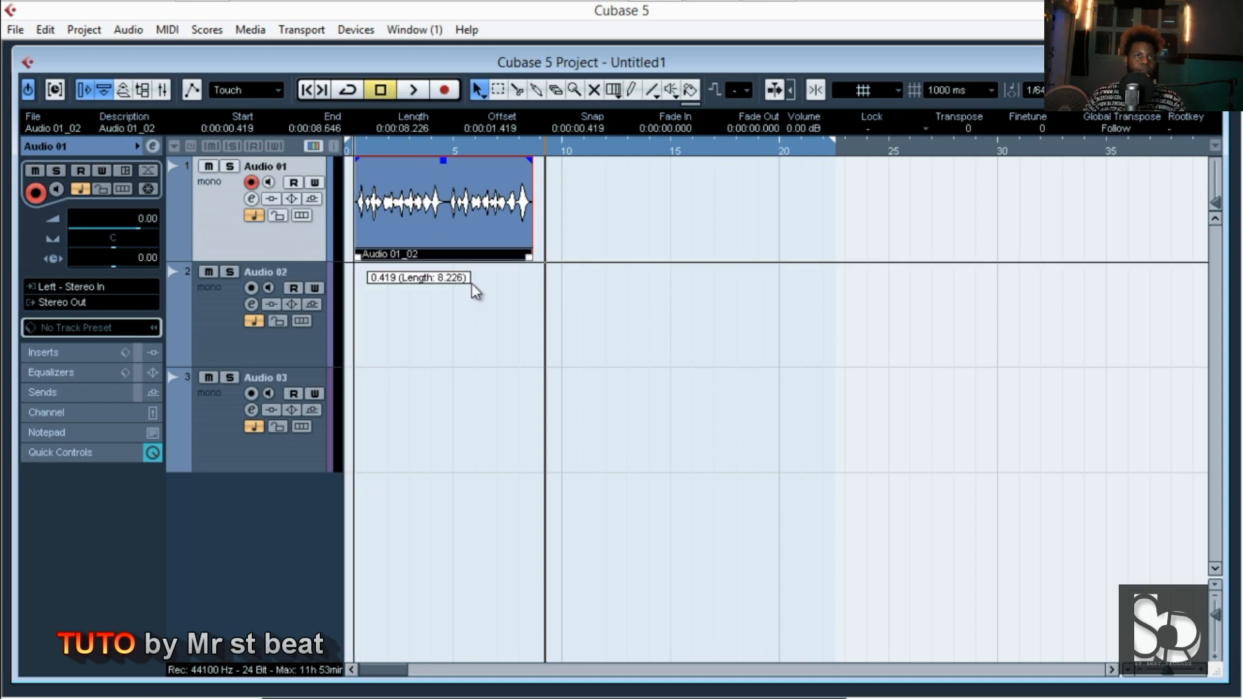
Move the trimmed clip to the start of the timeline and shave its beginning to a length of about 8.142 s.
{"action": "left_click_drag", "start_coordinate": [440, 226], "coordinate": [383, 226]}
{"action": "right_click", "coordinate": [382, 225]}
{"action": "left_click", "coordinate": [325, 54]}
{"action": "left_click_drag", "start_coordinate": [348, 160], "coordinate": [350, 160]}
{"action": "left_click_drag", "start_coordinate": [347, 257], "coordinate": [350, 262]}
{"action": "right_click", "coordinate": [453, 326]}
{"action": "left_click", "coordinate": [478, 214]}
{"action": "left_click_drag", "start_coordinate": [486, 213], "coordinate": [484, 214]}
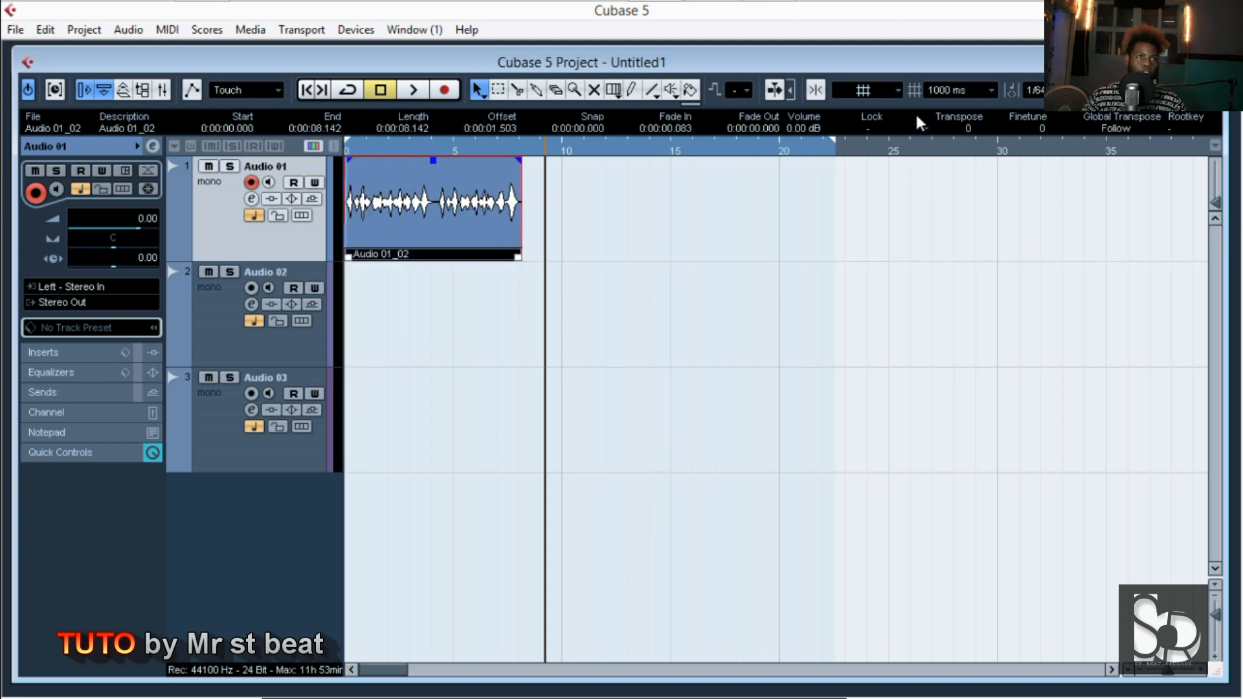
Load the DeNoiser restoration plug-in into the first insert slot of Audio 01 and place its window clear of the clip.
{"action": "left_click", "coordinate": [64, 353]}
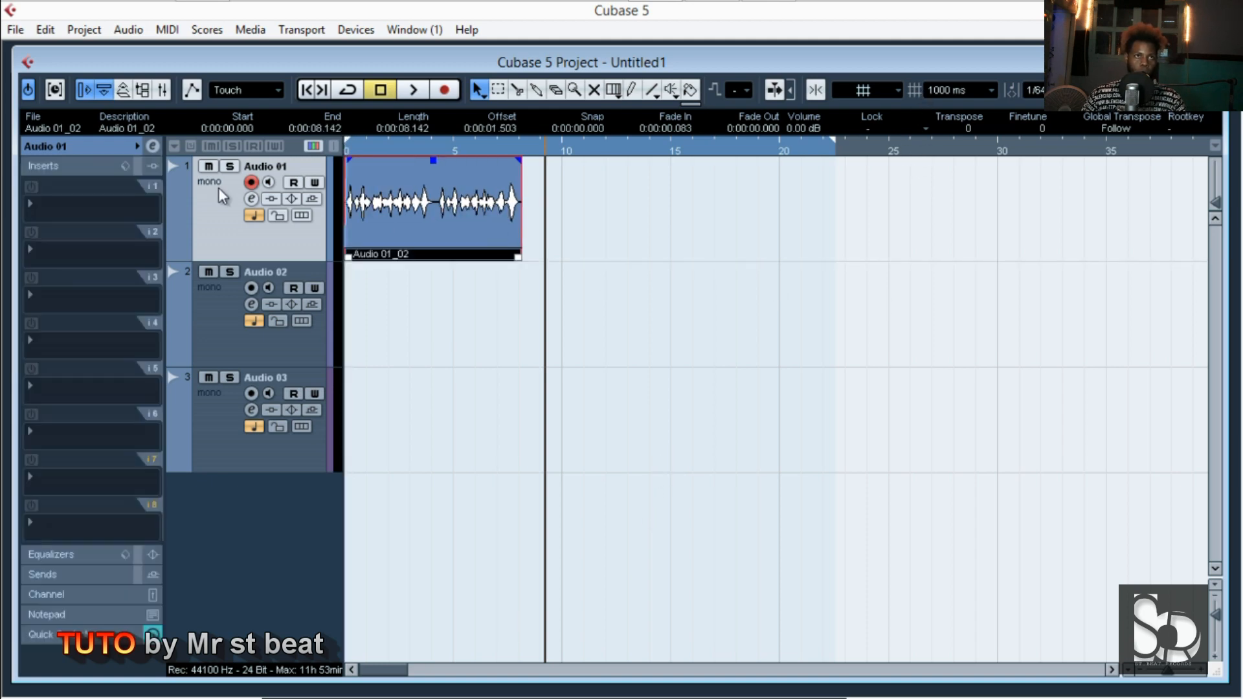
{"action": "left_click", "coordinate": [91, 208]}
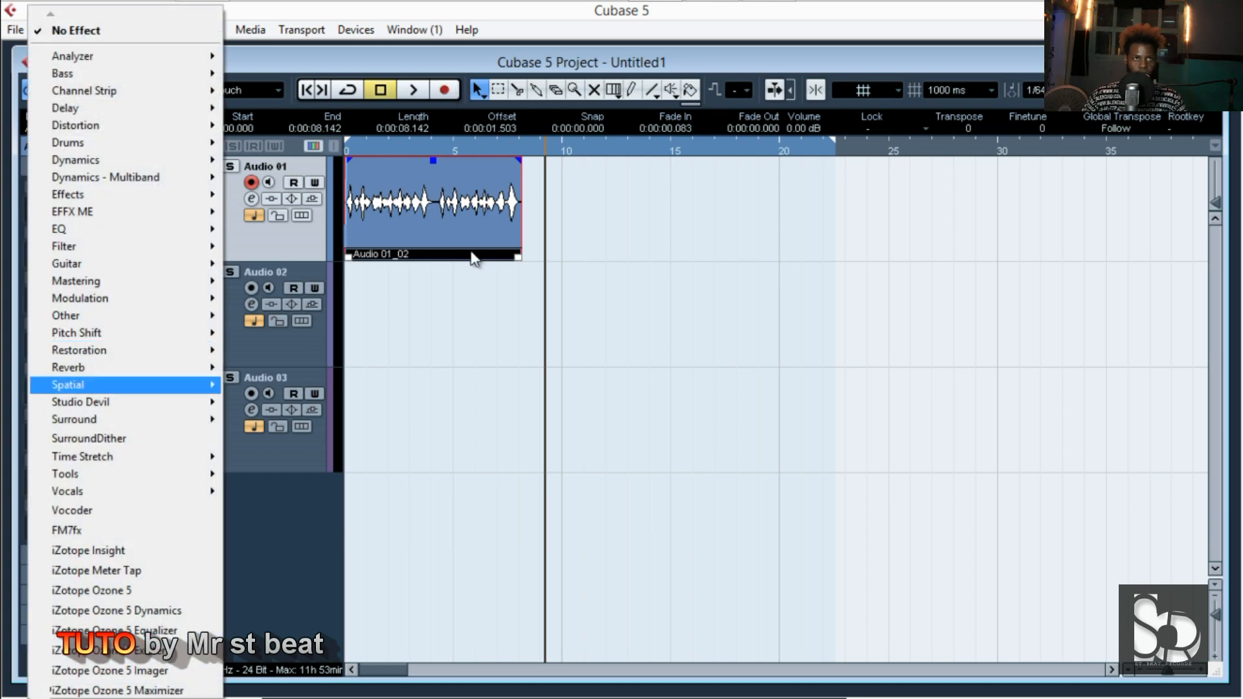
{"action": "mouse_move", "coordinate": [123, 350]}
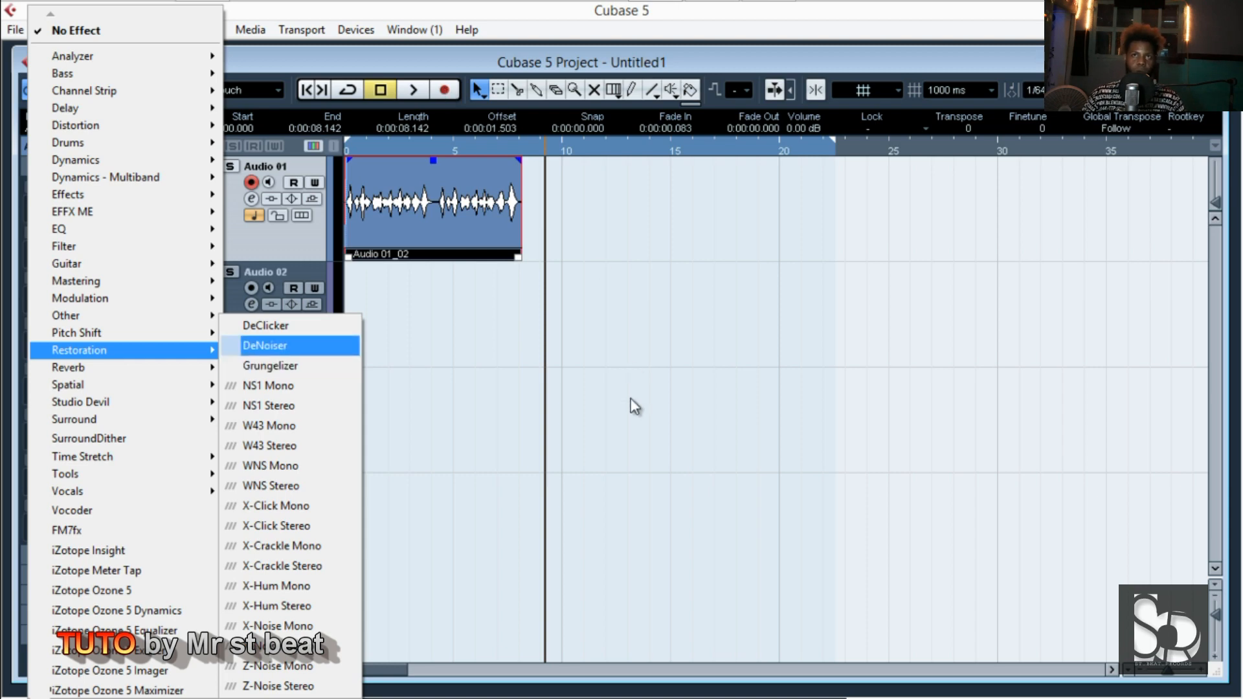
{"action": "key", "text": "Return"}
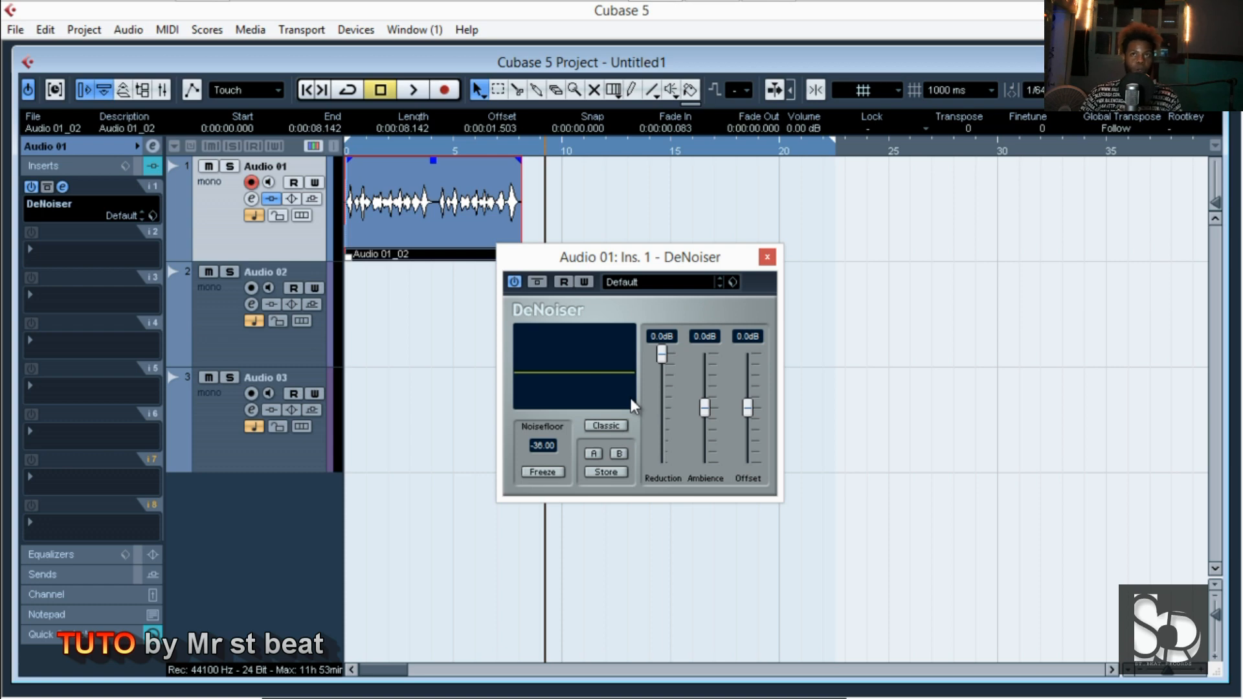
{"action": "left_click_drag", "start_coordinate": [692, 257], "coordinate": [733, 274]}
{"action": "right_click", "coordinate": [700, 290]}
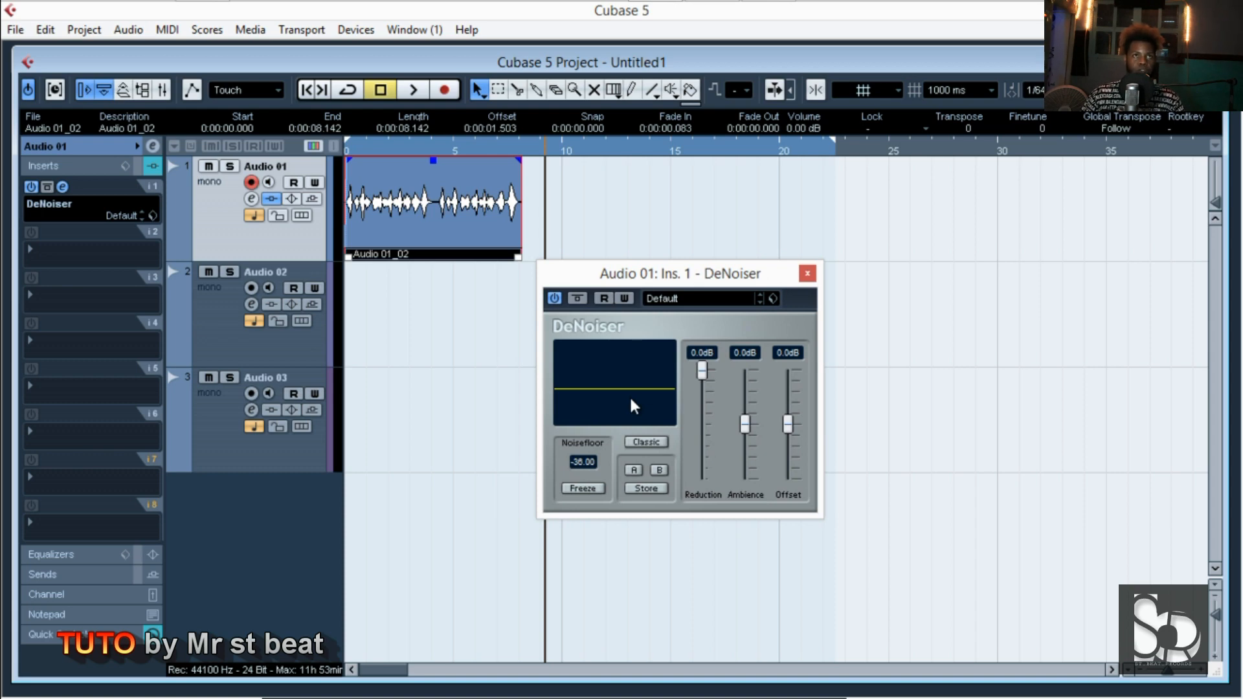
{"action": "left_click_drag", "start_coordinate": [733, 274], "coordinate": [731, 282]}
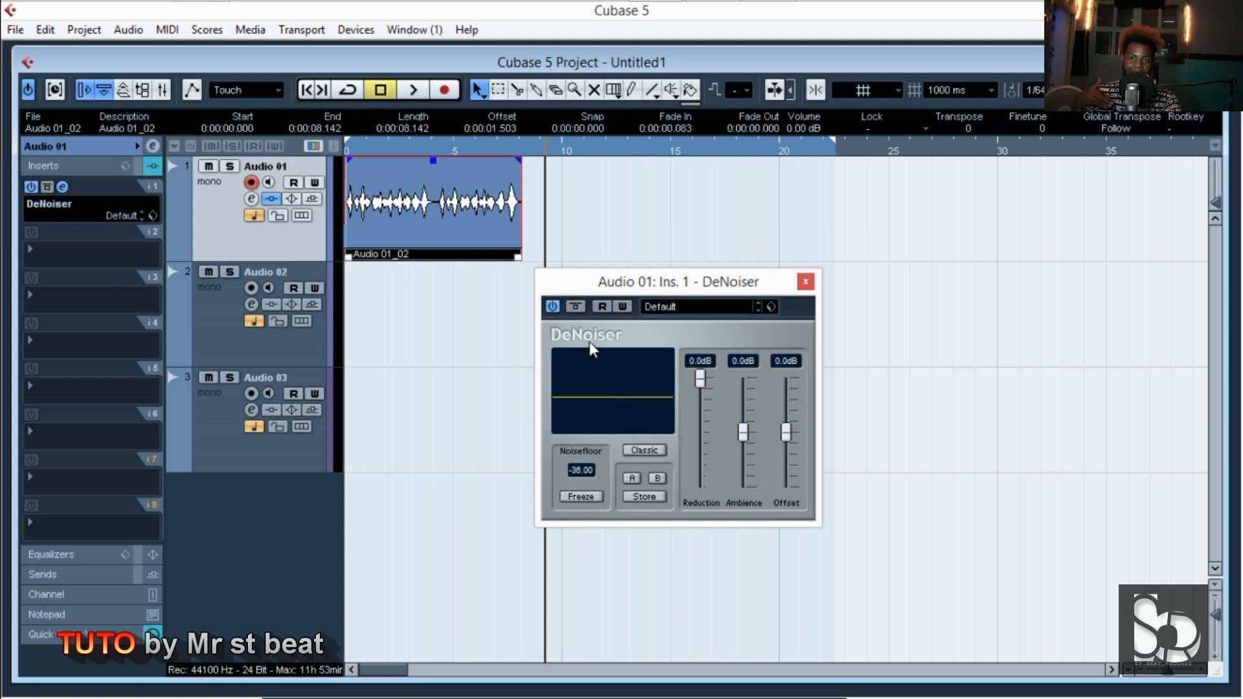
Trim the clip's end to 8.1 s and play it back with the DeNoiser's Reduction set to -20 dB.
{"action": "left_click_drag", "start_coordinate": [520, 257], "coordinate": [520, 260]}
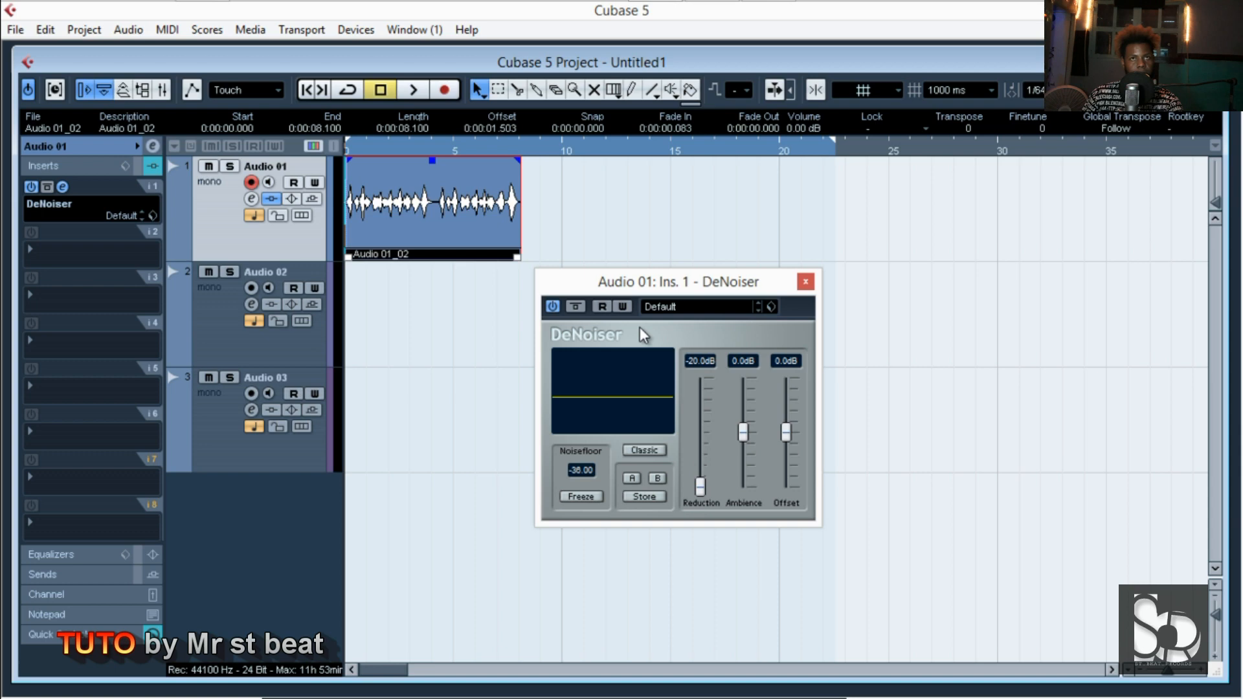
{"action": "key", "text": "space"}
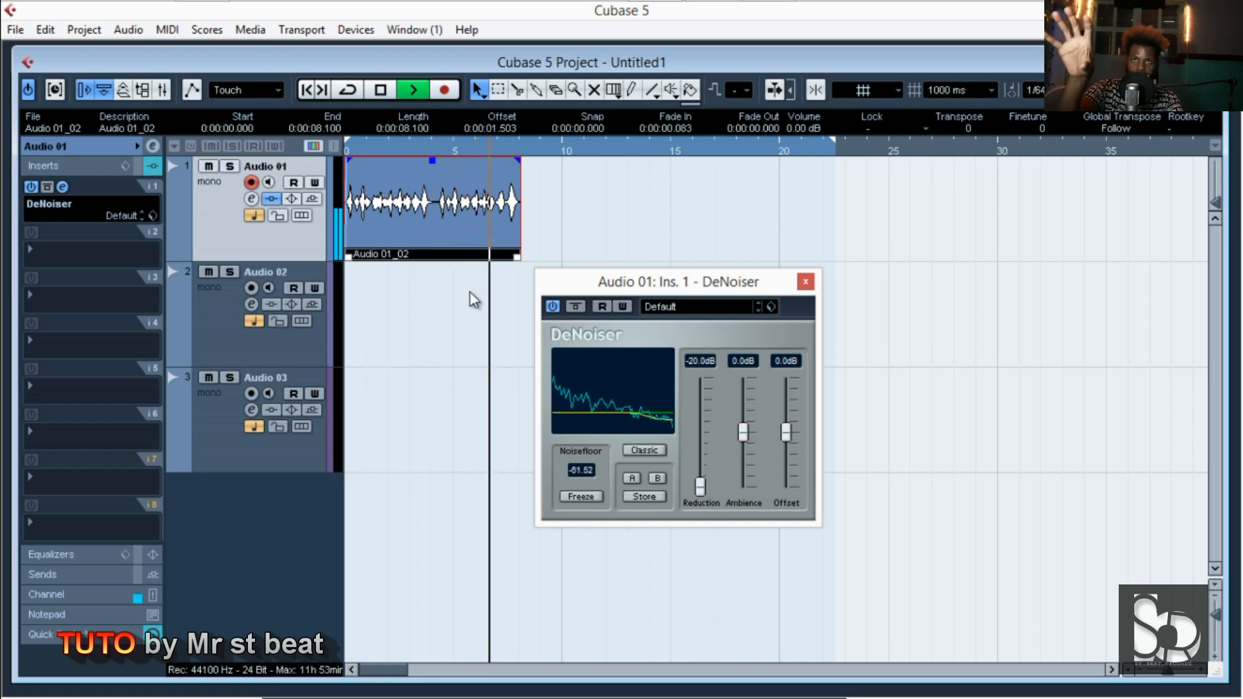
{"action": "key", "text": "space"}
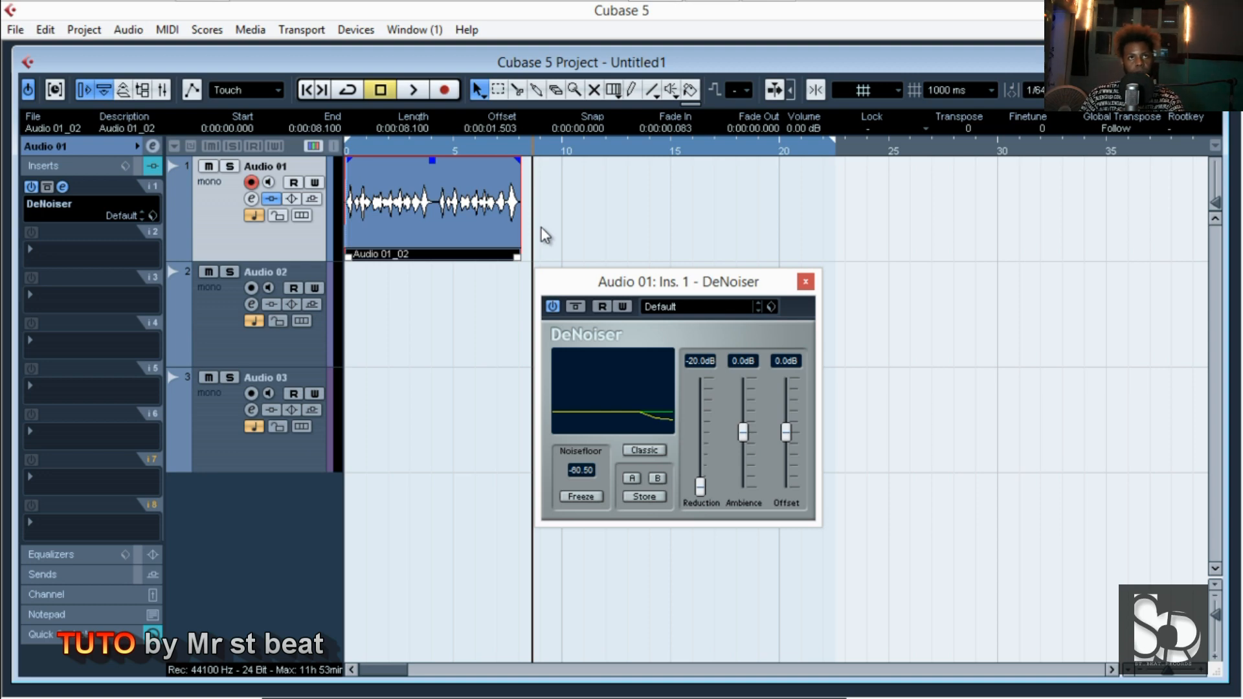
Return the playhead to the project start and switch off the DeNoiser insert on Audio 01.
{"action": "right_click", "coordinate": [637, 227]}
{"action": "left_click", "coordinate": [637, 228]}
{"action": "key", "text": "KP_Decimal"}
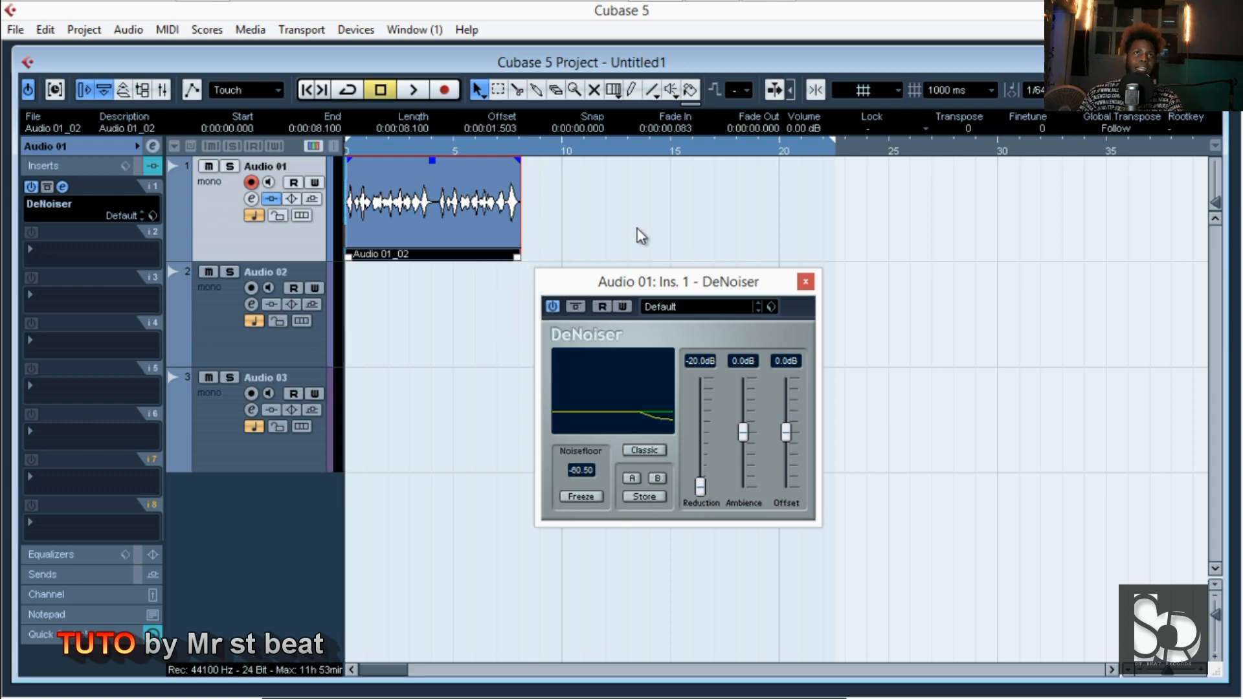
{"action": "key", "text": "ctrl+z"}
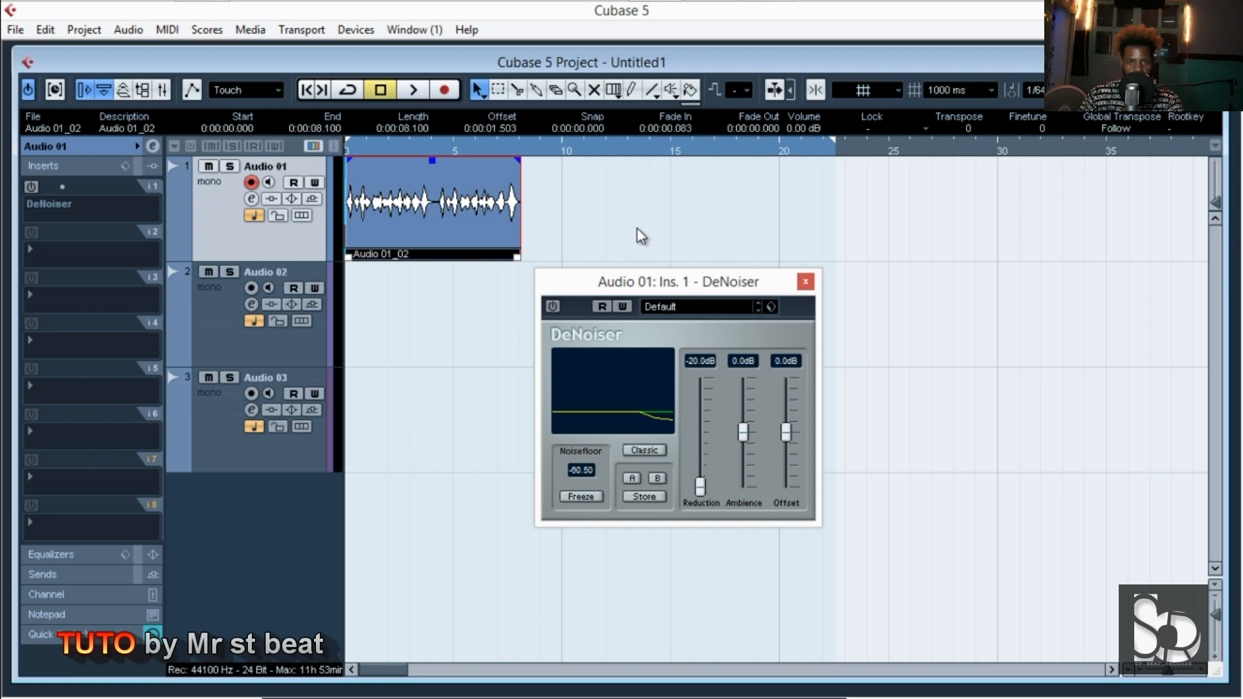
Play the clip with the DeNoiser bypassed, switch the plug-in back on and close its window.
{"action": "key", "text": "space"}
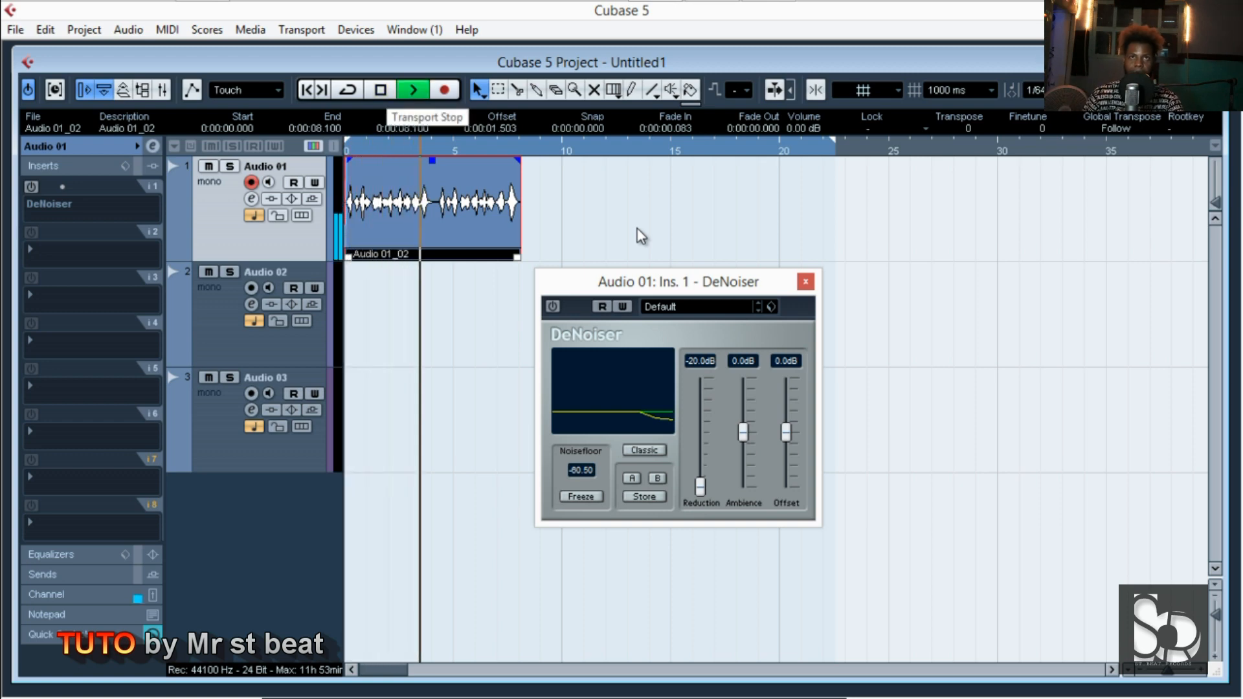
{"action": "key", "text": "space"}
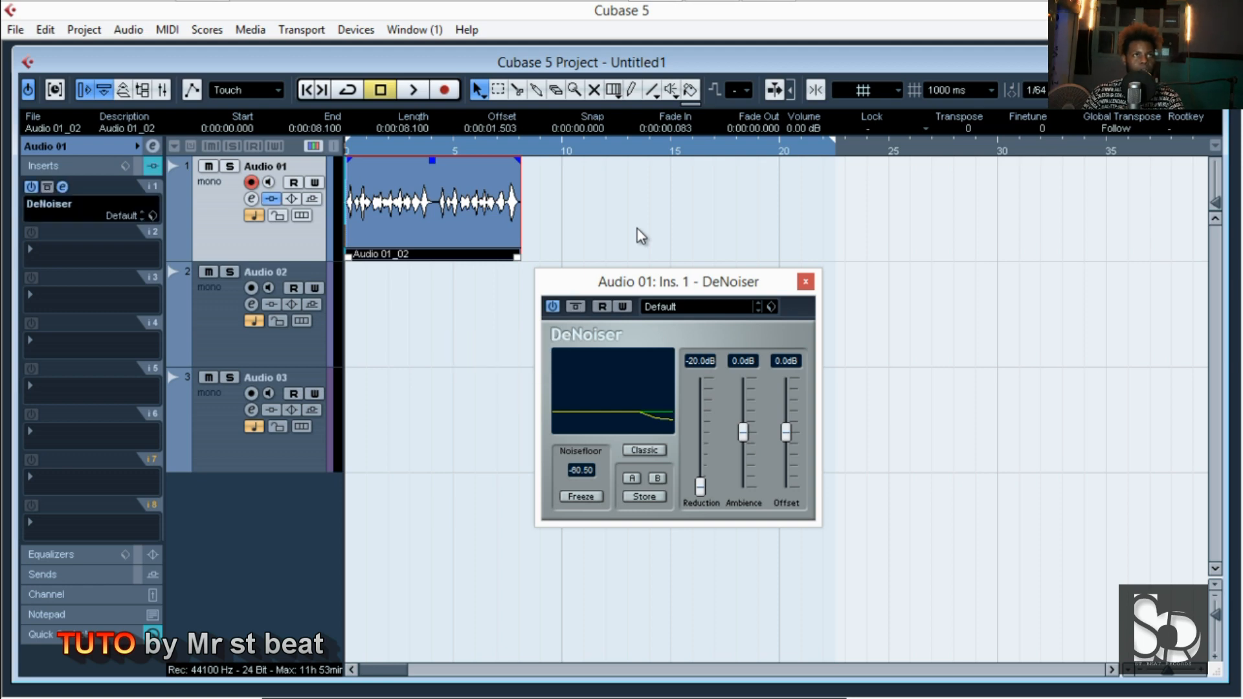
{"action": "key", "text": "alt+F4"}
Load the DeEsser dynamics plug-in into the second insert slot of Audio 01.
{"action": "key", "text": "Down"}
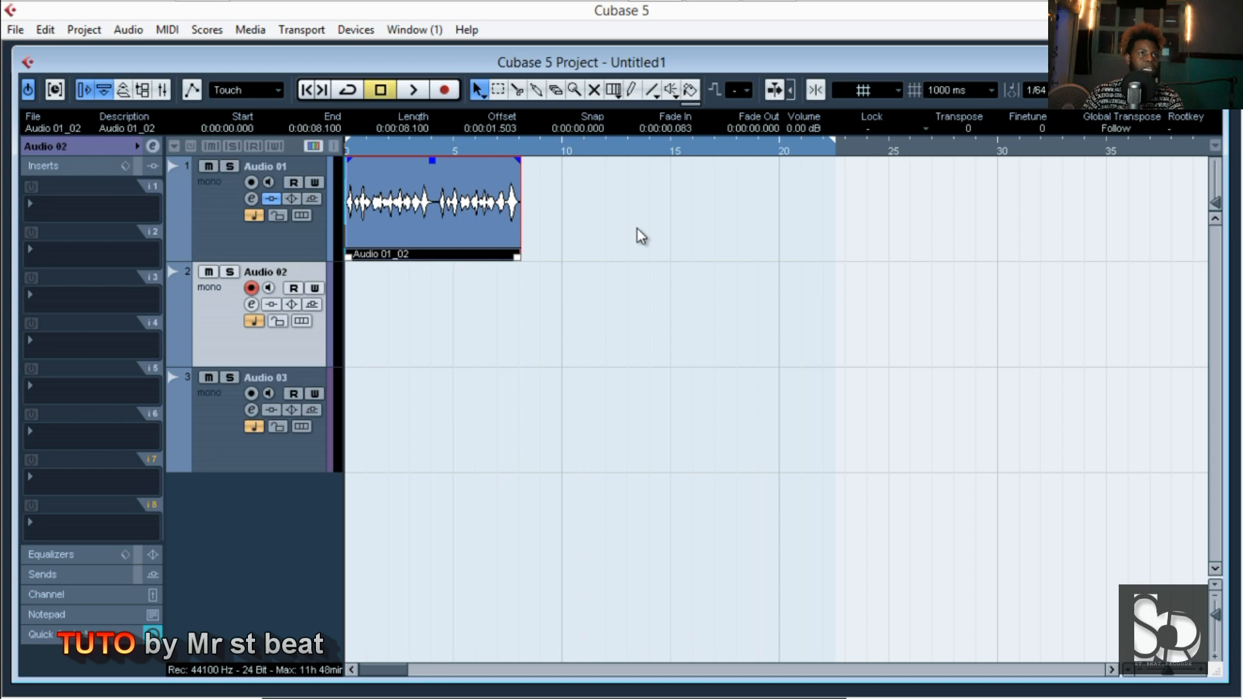
{"action": "key", "text": "Up"}
{"action": "left_click", "coordinate": [90, 254]}
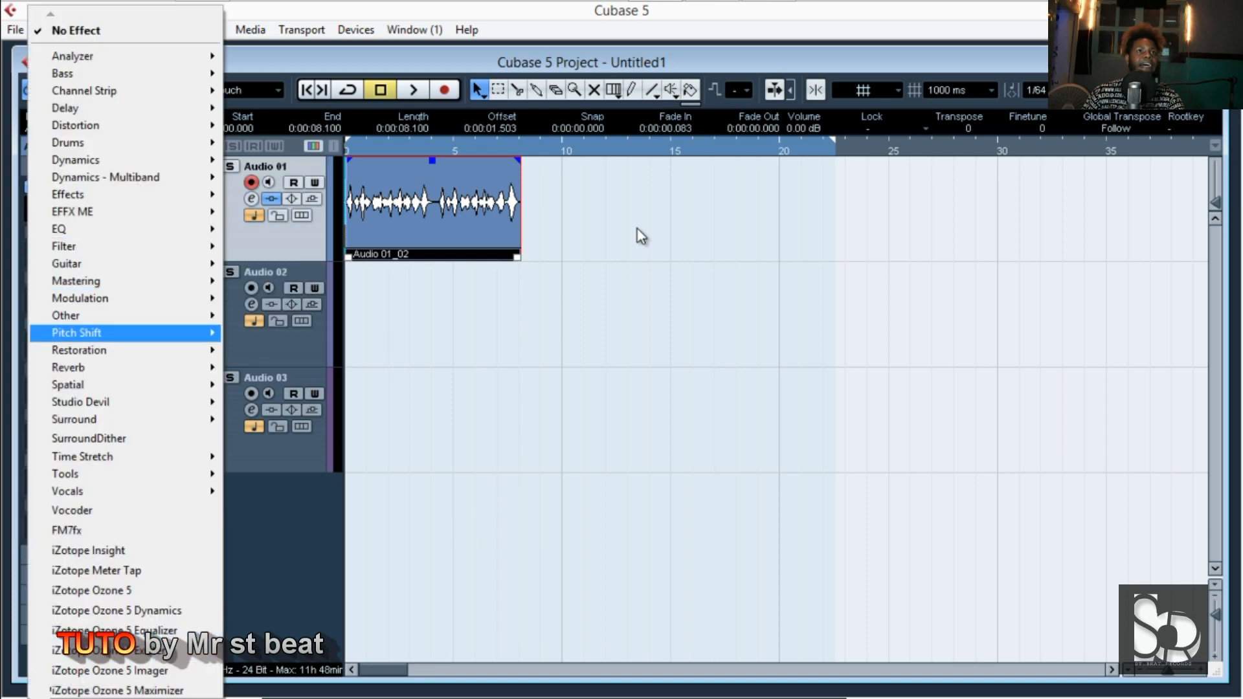
{"action": "mouse_move", "coordinate": [97, 349]}
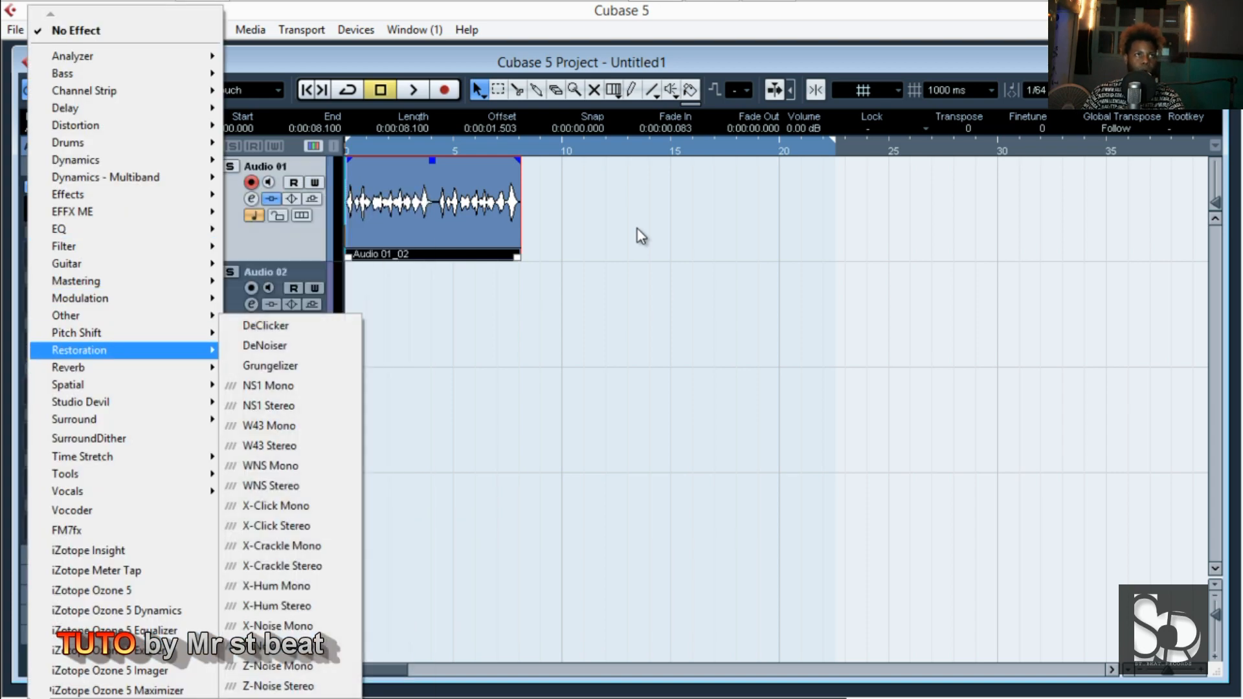
{"action": "mouse_move", "coordinate": [97, 160]}
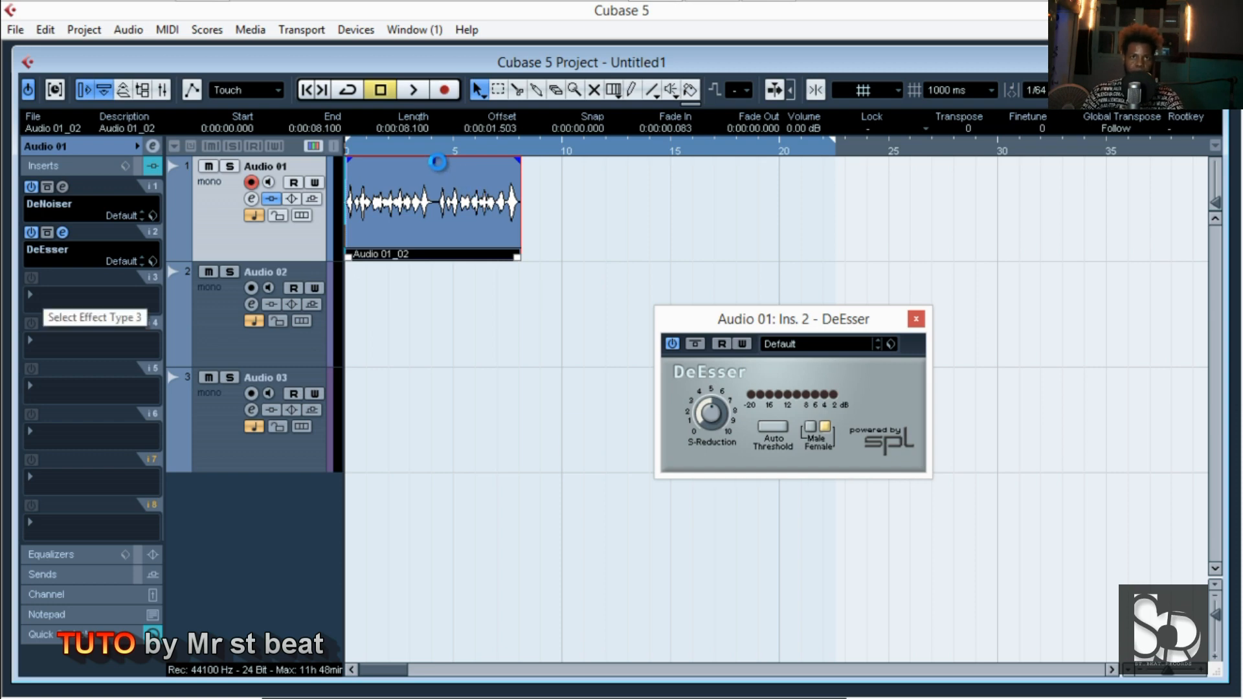
Load the GEQ-10 equalizer into the third insert slot of Audio 01 and place its window below the clip.
{"action": "left_click", "coordinate": [44, 296]}
{"action": "mouse_move", "coordinate": [123, 229]}
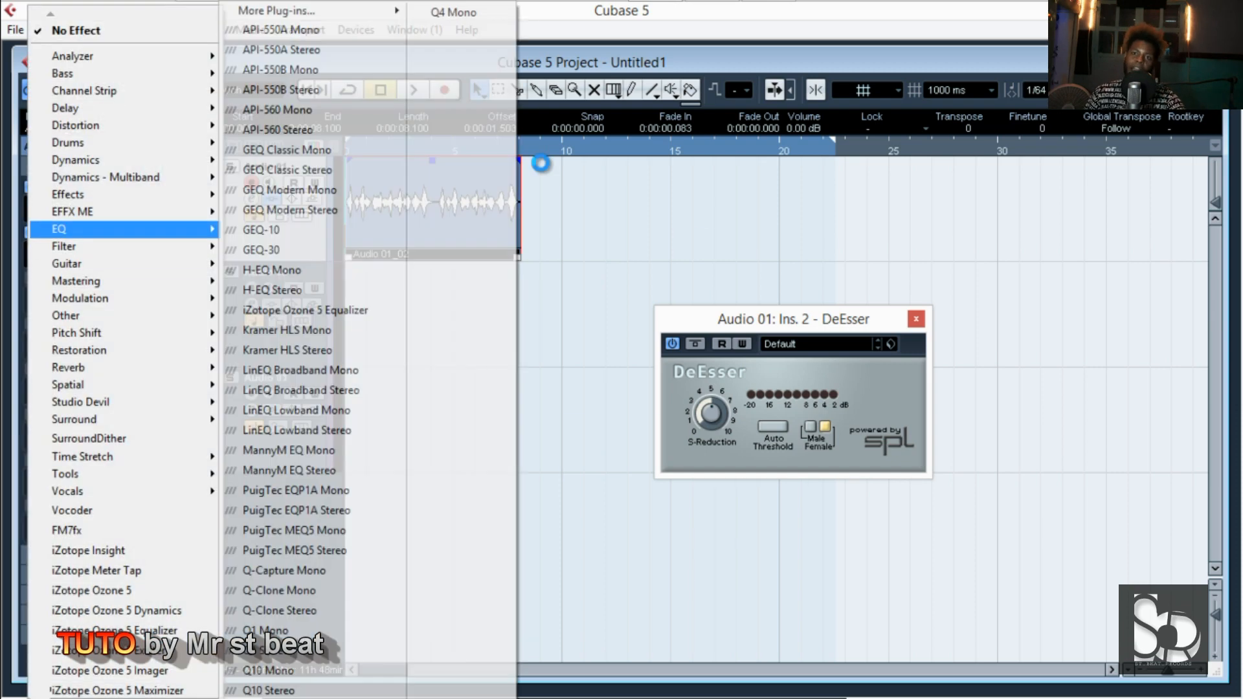
{"action": "left_click", "coordinate": [261, 229]}
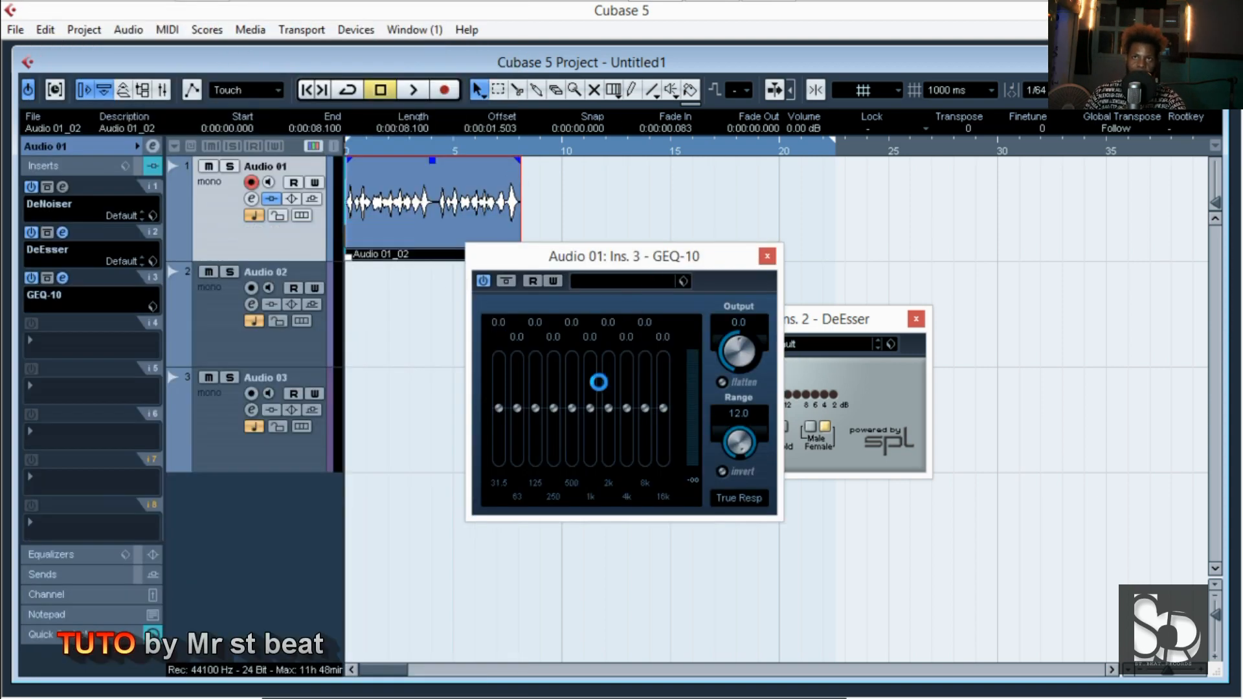
{"action": "right_click", "coordinate": [539, 277]}
{"action": "left_click_drag", "start_coordinate": [539, 277], "coordinate": [525, 276]}
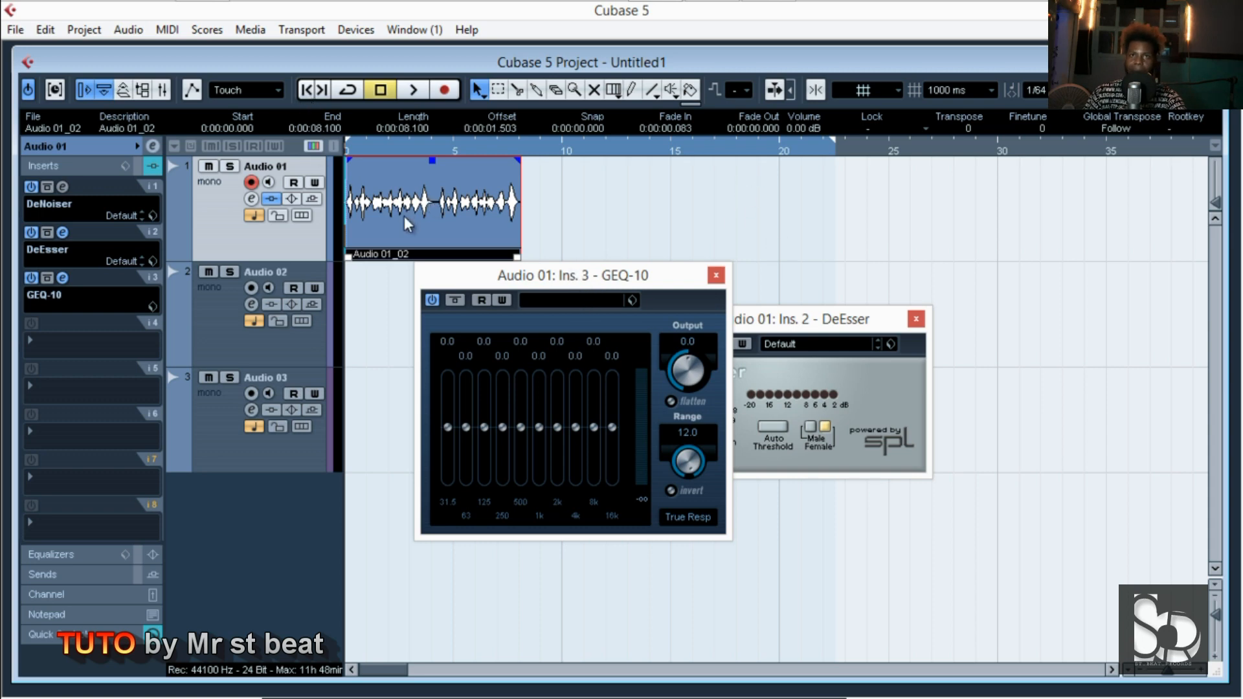
{"action": "left_click_drag", "start_coordinate": [470, 275], "coordinate": [439, 275]}
Draw a GEQ-10 curve from about -8.8 dB at 31.5 Hz up to 5.7 dB at 1k, 4.6 at 2k and 1.7 at 16k.
{"action": "left_click_drag", "start_coordinate": [416, 428], "coordinate": [580, 420]}
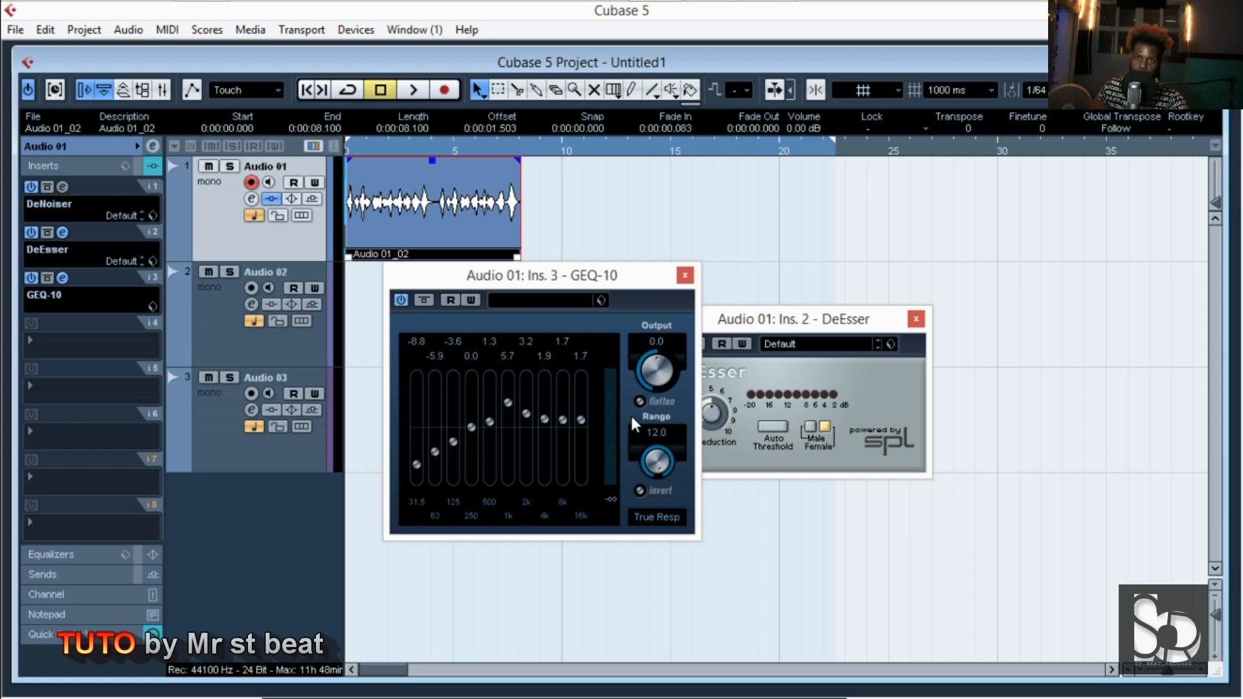
{"action": "left_click_drag", "start_coordinate": [526, 413], "coordinate": [545, 417]}
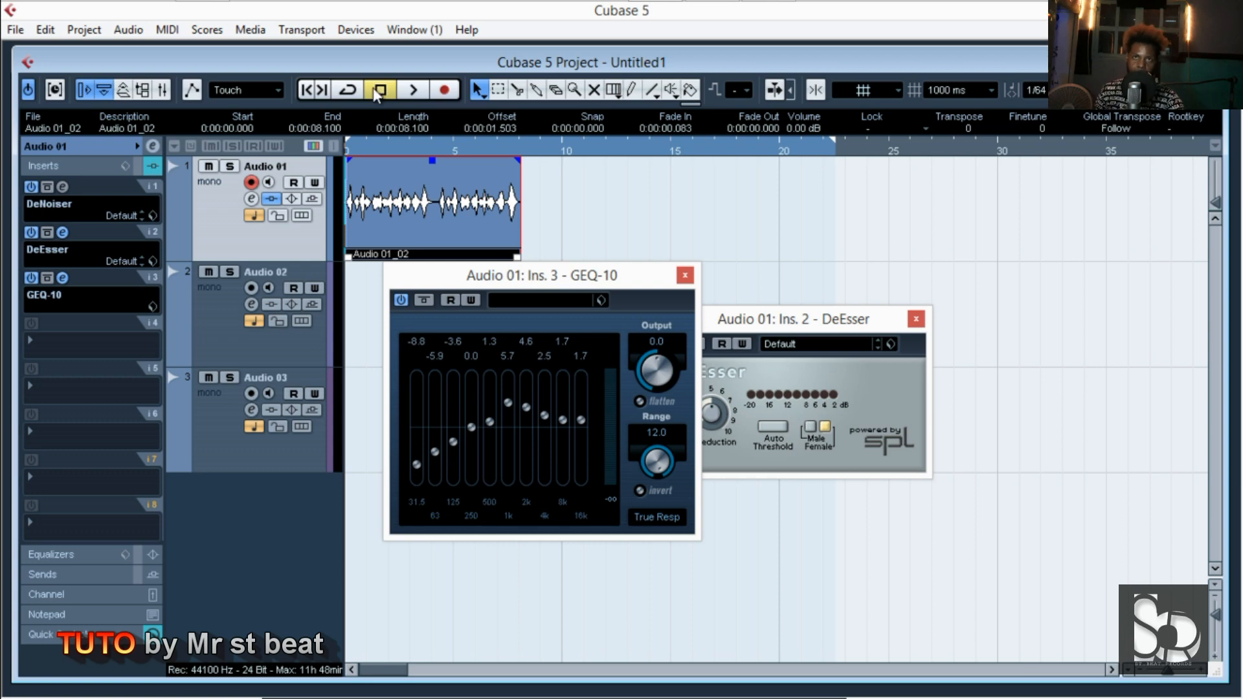
{"action": "left_click_drag", "start_coordinate": [525, 278], "coordinate": [527, 267]}
{"action": "right_click", "coordinate": [625, 263]}
{"action": "left_click", "coordinate": [616, 266]}
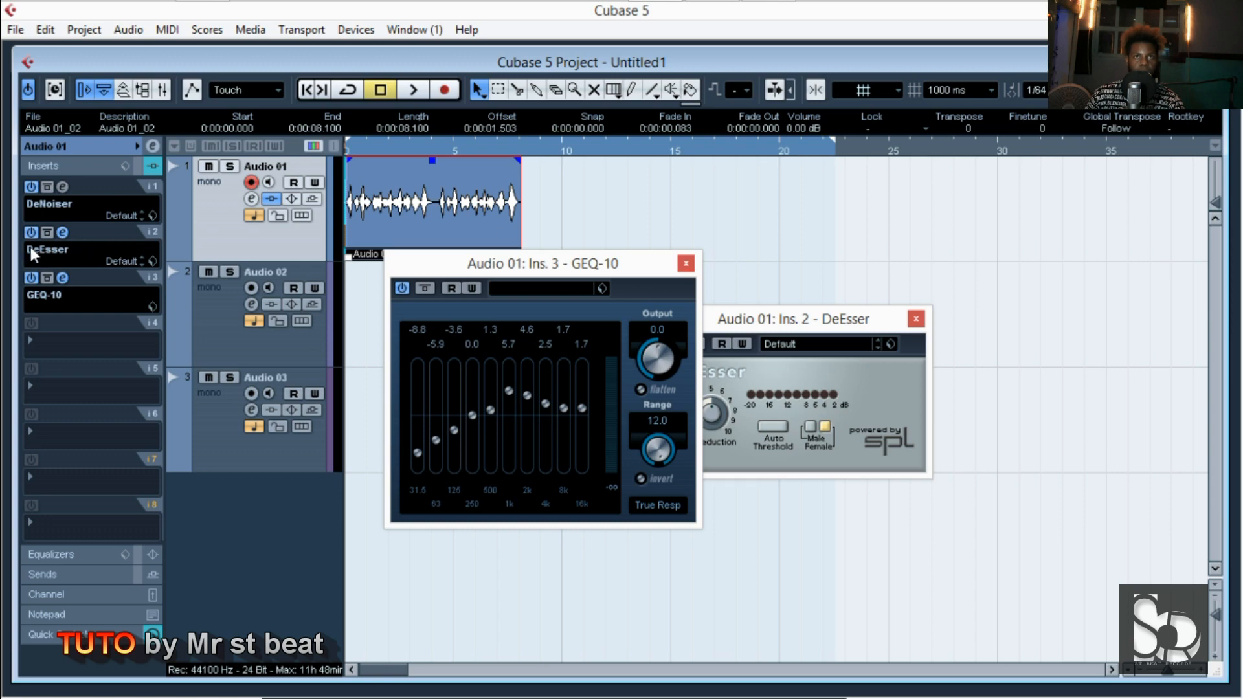
{"action": "key", "text": "Escape"}
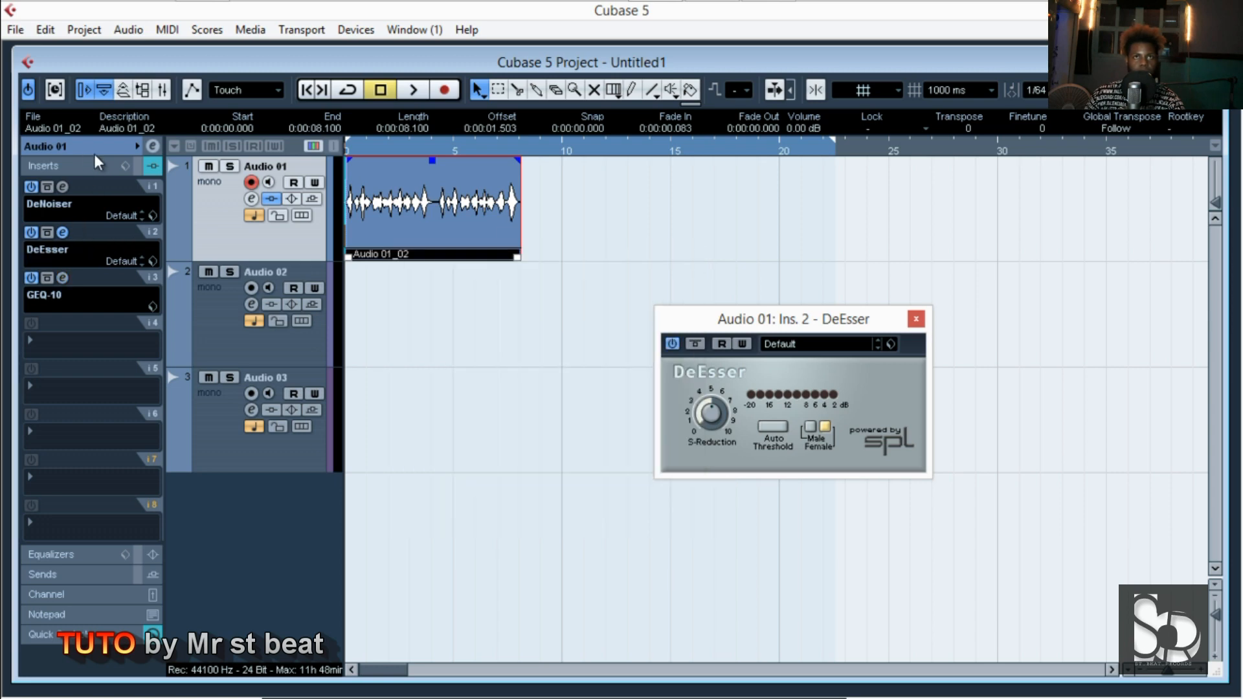
Play the clip through the DeNoiser, DeEsser and GEQ-10 inserts and stop the playback.
{"action": "key", "text": "space"}
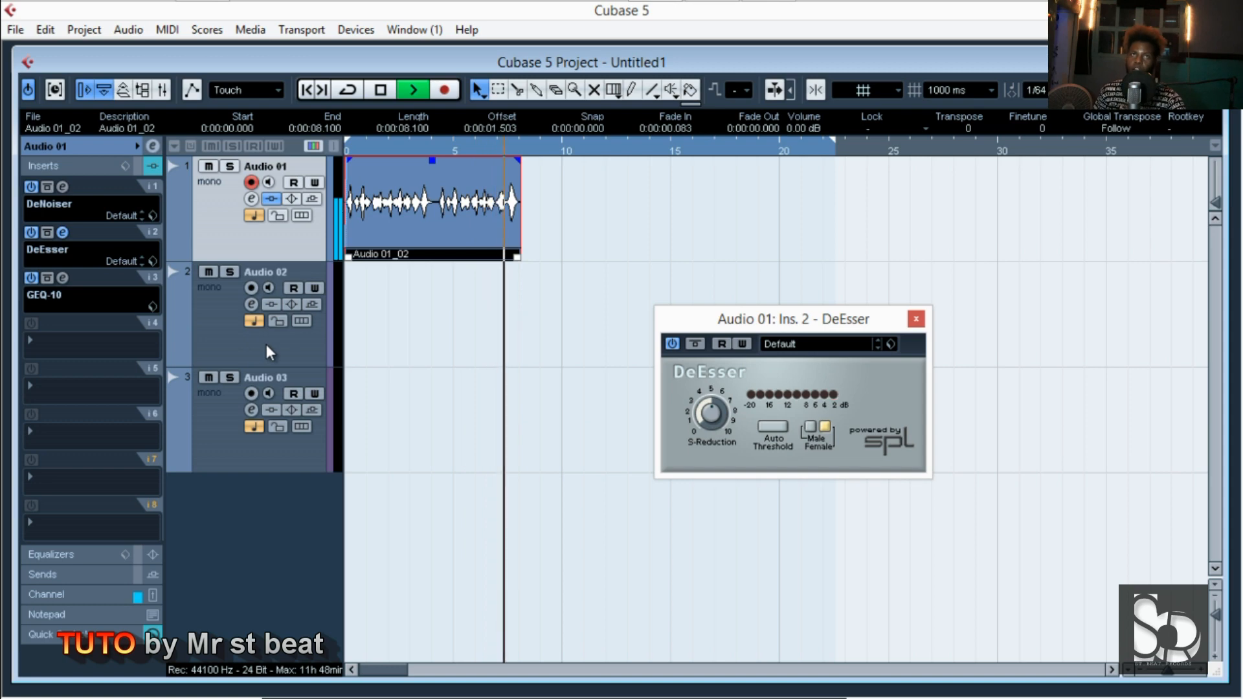
{"action": "key", "text": "space"}
{"action": "left_click", "coordinate": [780, 323]}
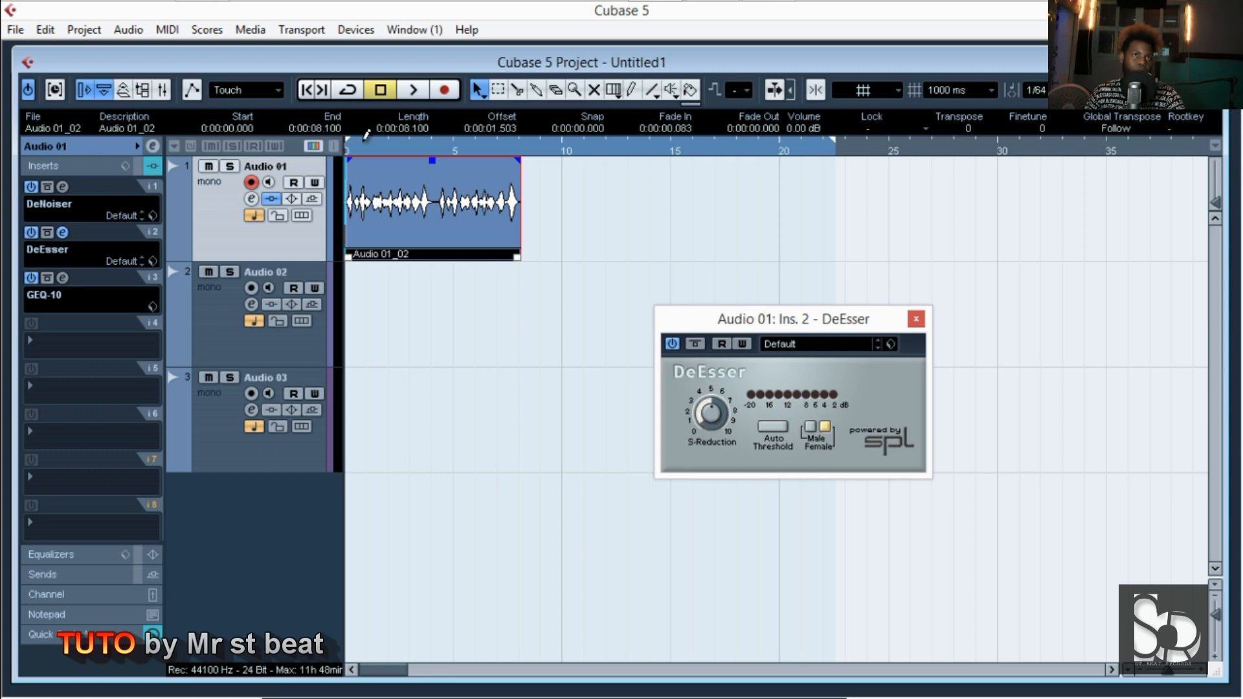
Load the DeClicker restoration plug-in into the fourth insert slot of Audio 01 and close the open plug-in windows.
{"action": "right_click", "coordinate": [474, 309]}
{"action": "right_click", "coordinate": [475, 310]}
{"action": "left_click", "coordinate": [78, 339]}
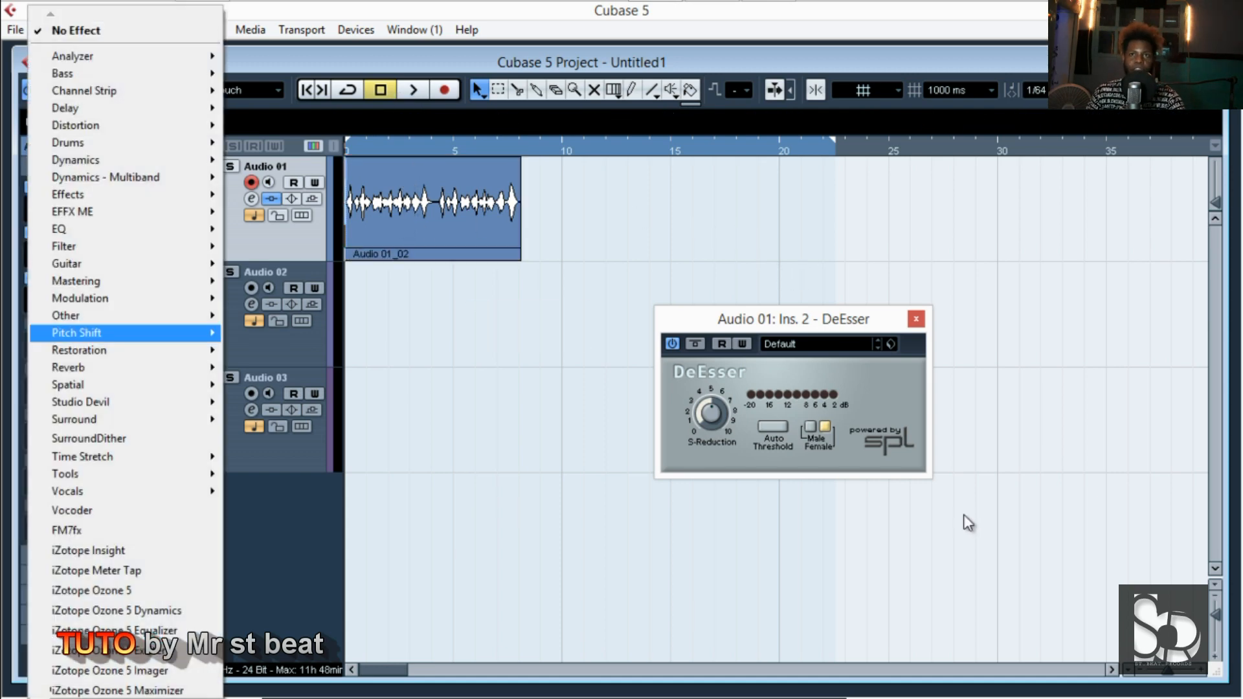
{"action": "mouse_move", "coordinate": [79, 350]}
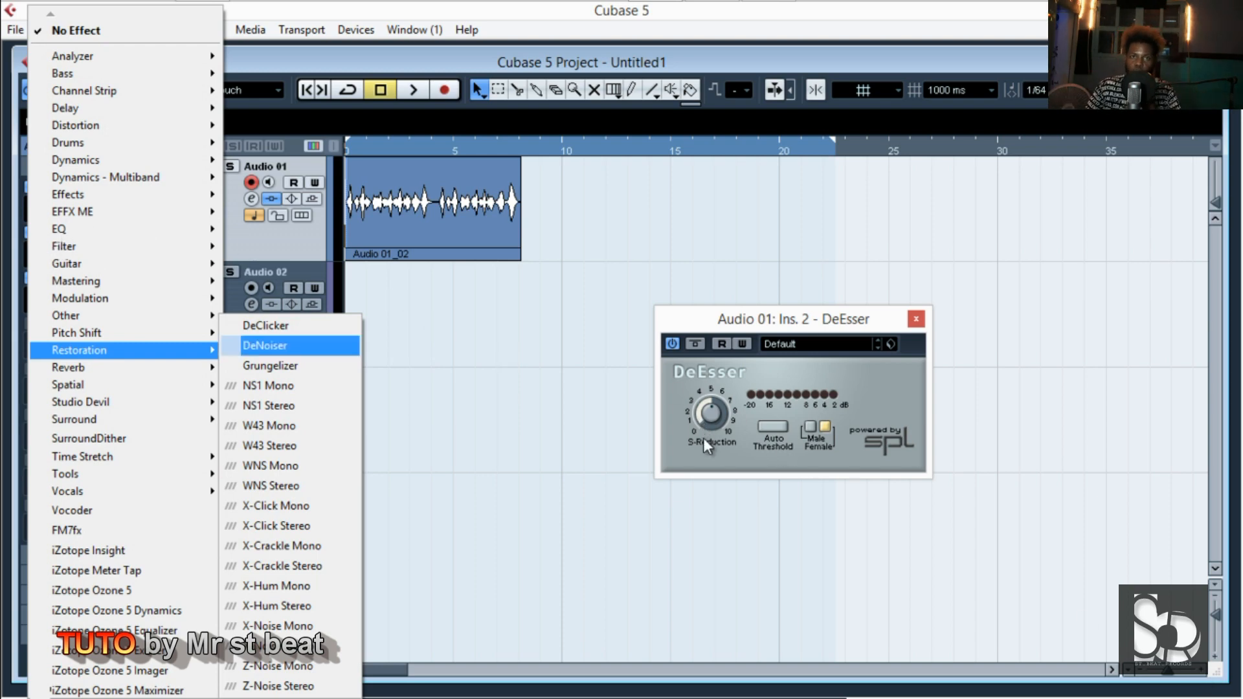
{"action": "key", "text": "Return"}
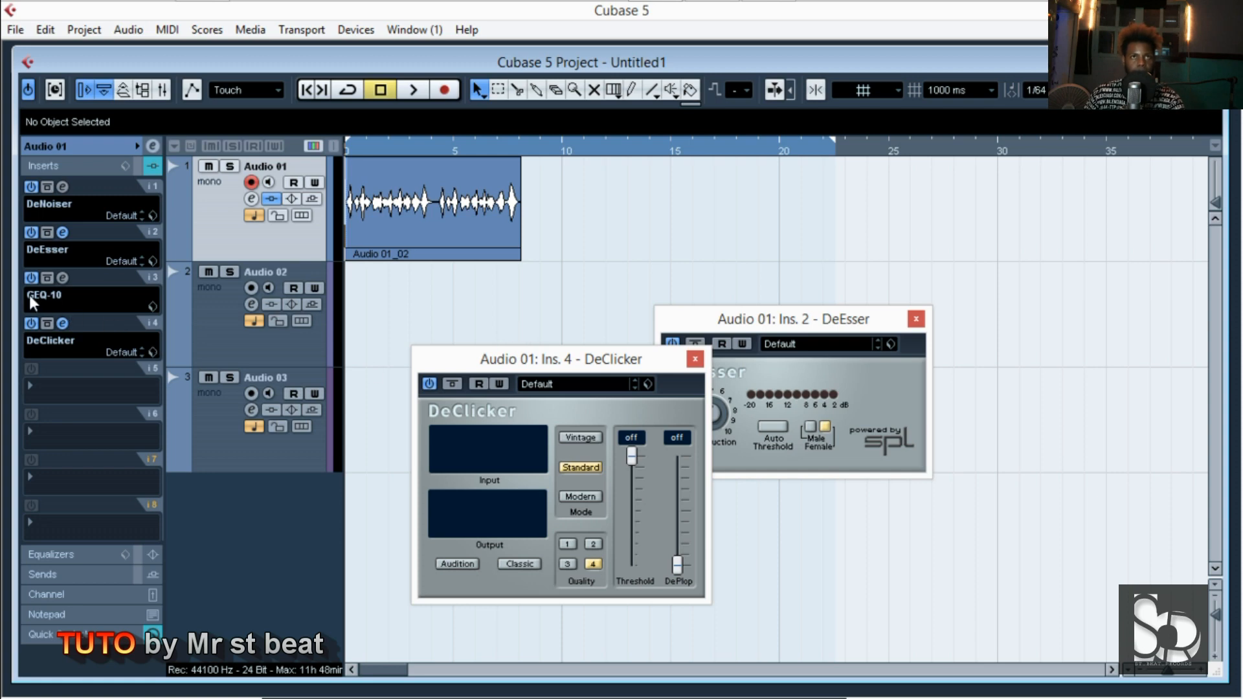
{"action": "left_click", "coordinate": [695, 360]}
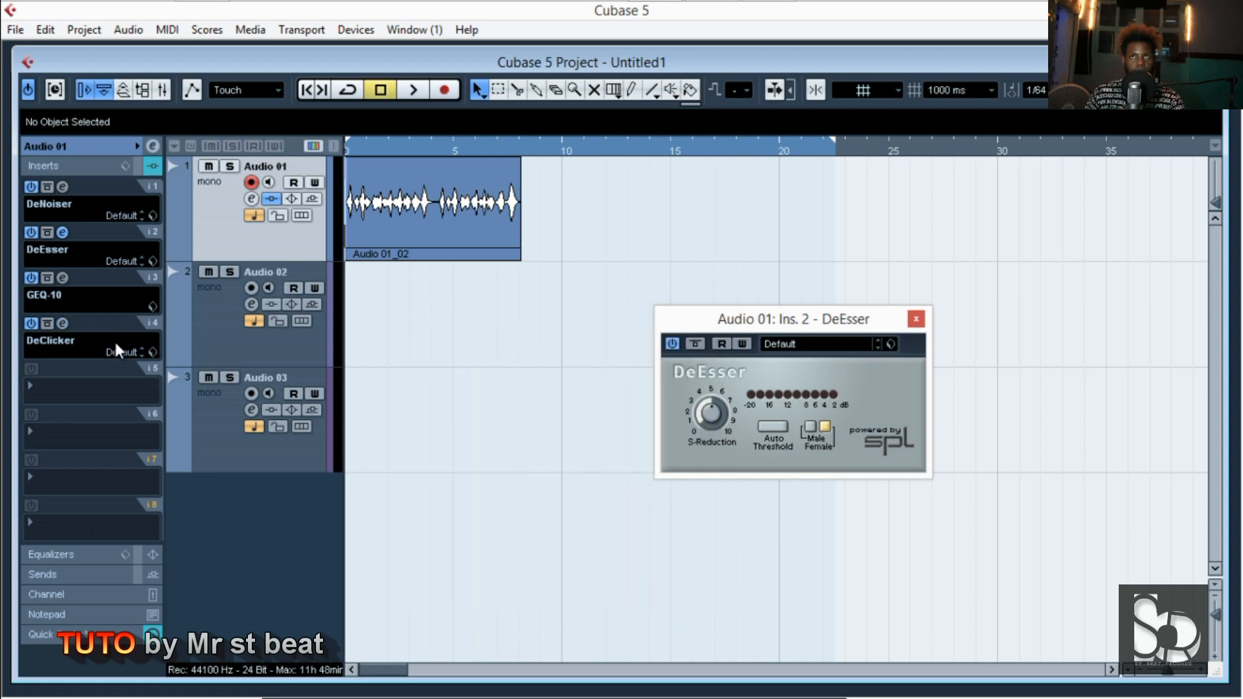
{"action": "left_click", "coordinate": [916, 319]}
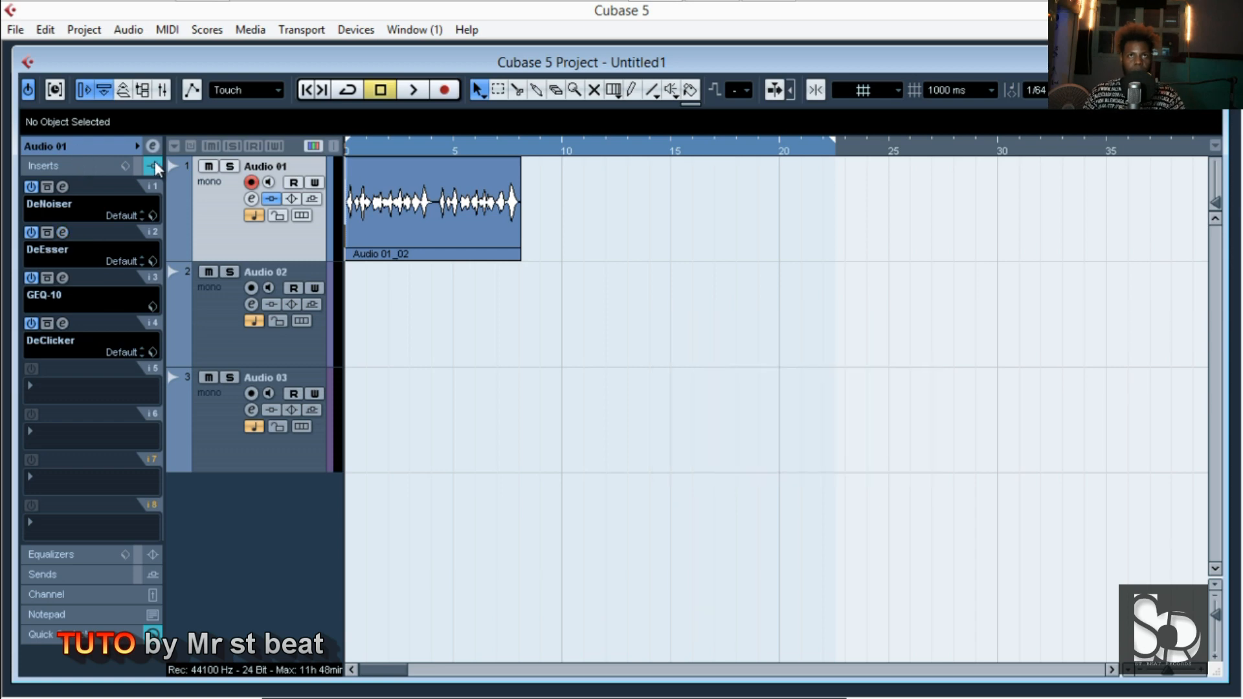
Play the clip through all four inserts and pull the right locator in to about 9.5 s.
{"action": "key", "text": "space"}
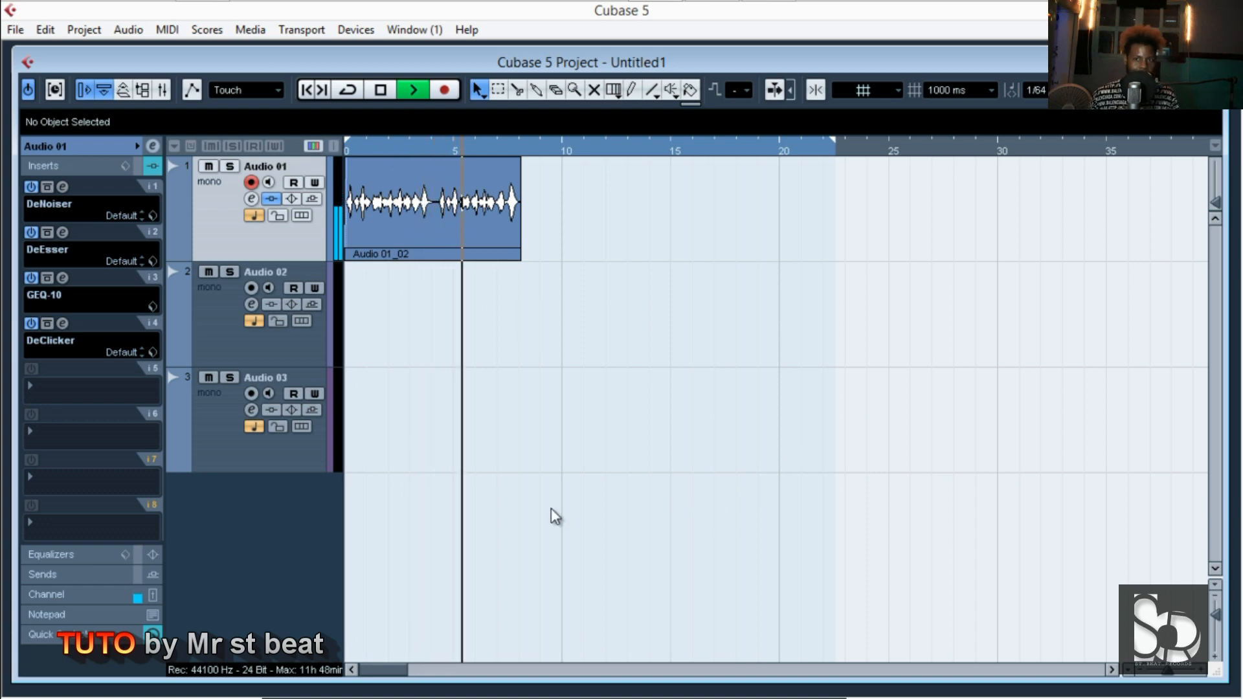
{"action": "left_click_drag", "start_coordinate": [834, 140], "coordinate": [550, 140]}
{"action": "right_click", "coordinate": [570, 245]}
{"action": "left_click", "coordinate": [697, 487]}
{"action": "key", "text": "space"}
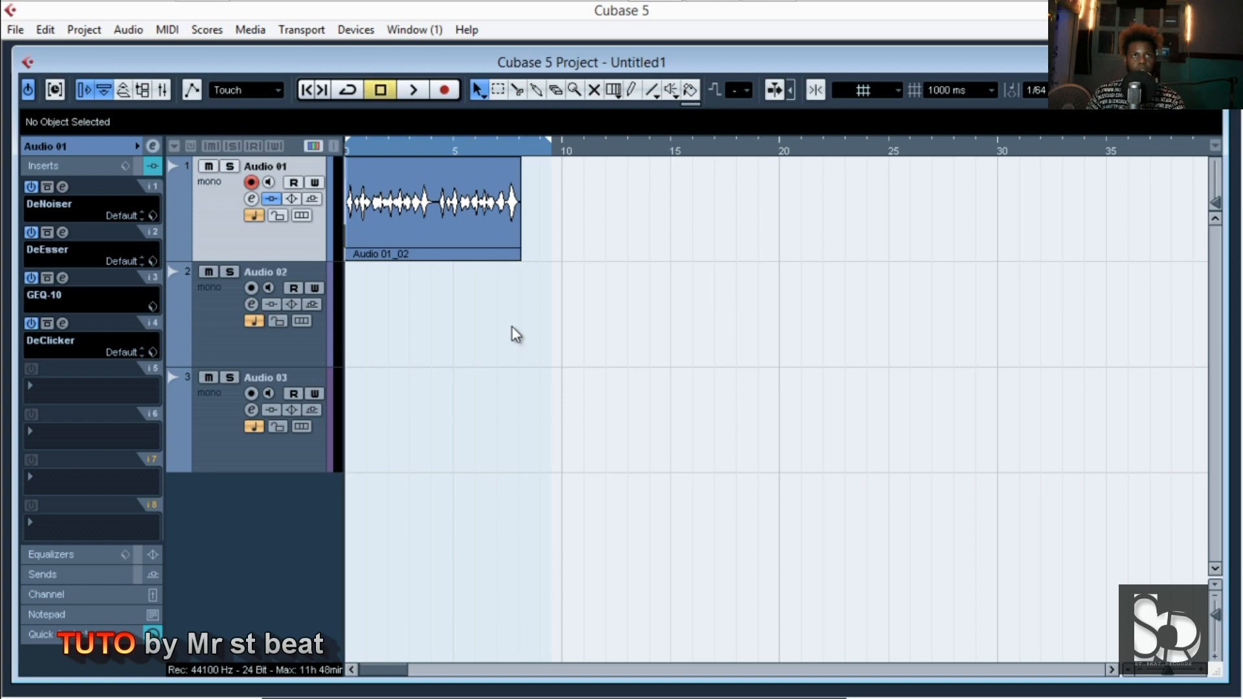
Bypass all four inserts on Audio 01 to play the dry clip from the start, and switch only the GEQ-10 back on.
{"action": "key", "text": "Home"}
{"action": "key", "text": "space"}
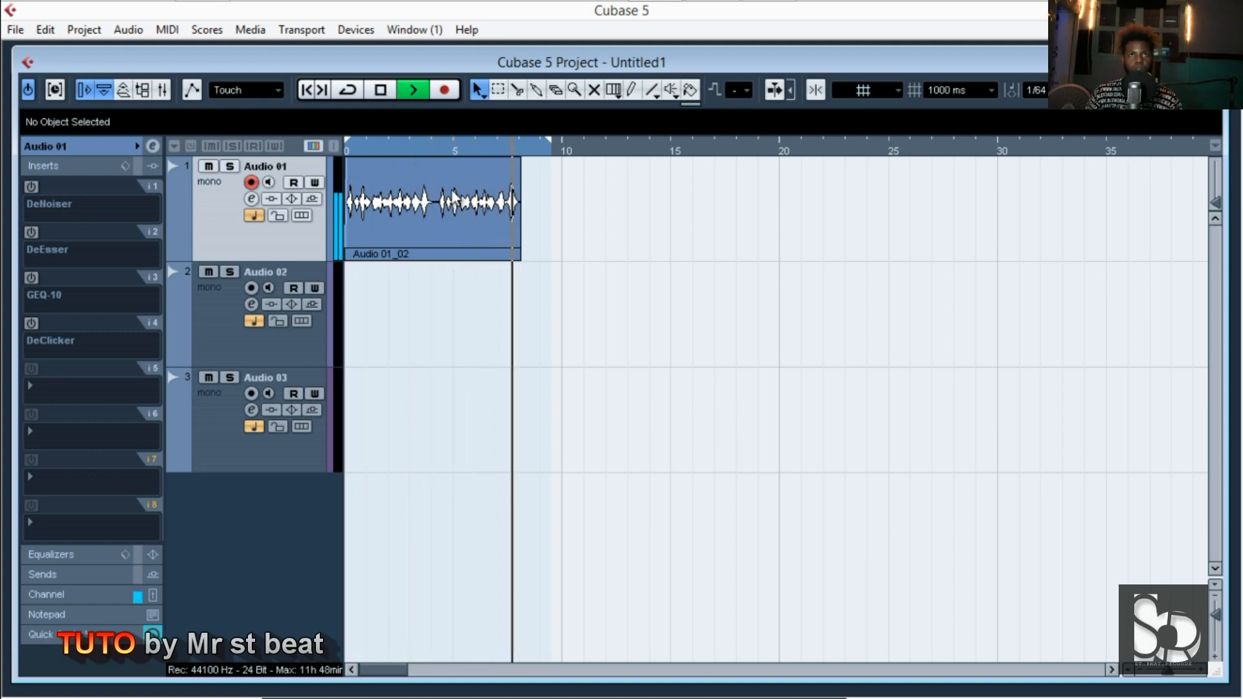
{"action": "key", "text": "space"}
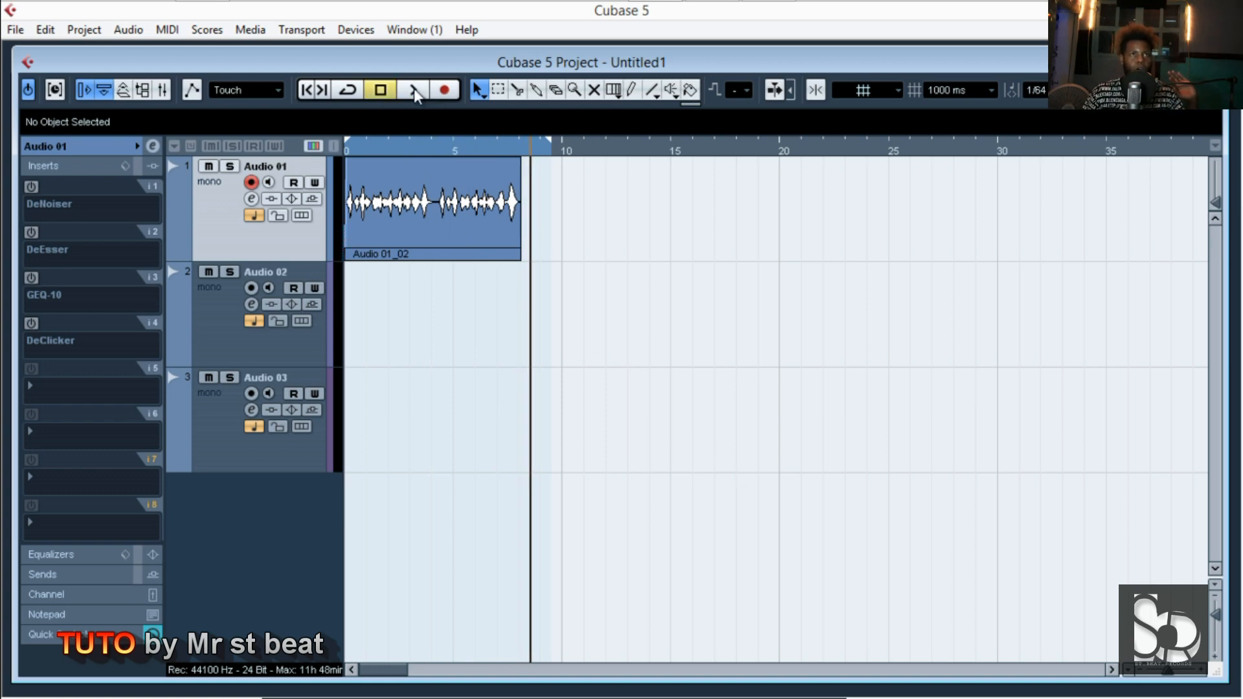
{"action": "left_click", "coordinate": [31, 278]}
{"action": "key", "text": "Home"}
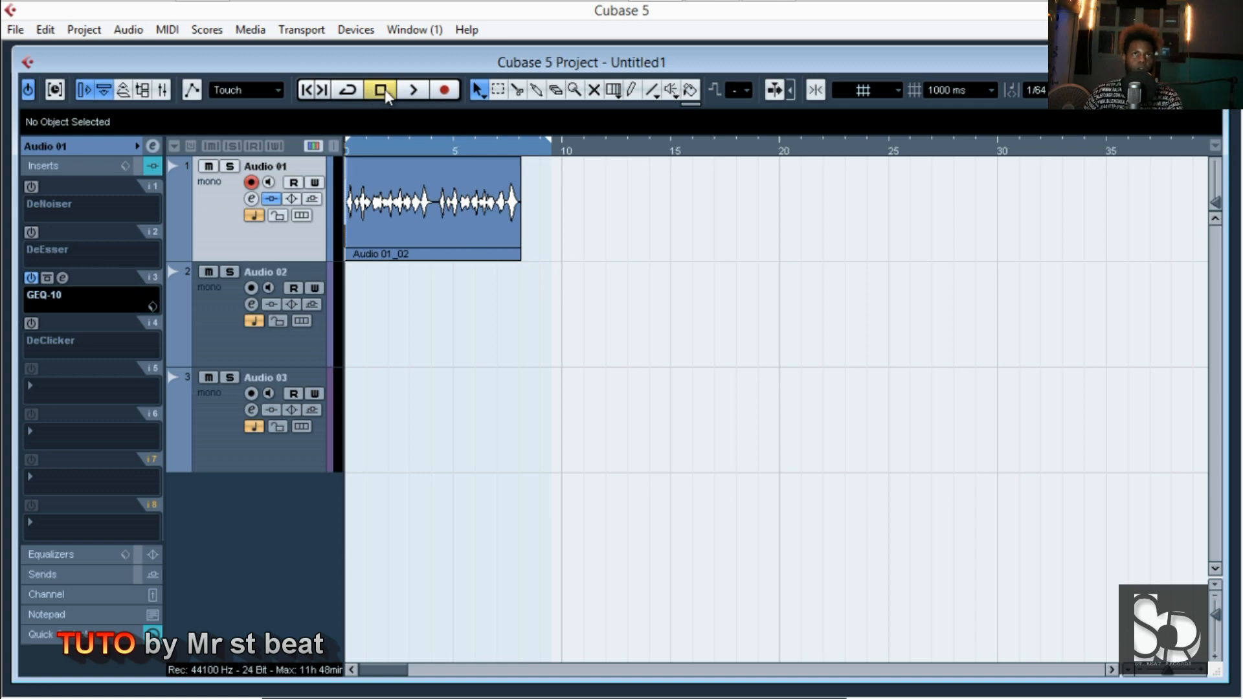
Load Renaissance Axx Stereo with the Medium preset into the fifth insert slot of Audio 01 and close its window.
{"action": "left_click", "coordinate": [31, 386]}
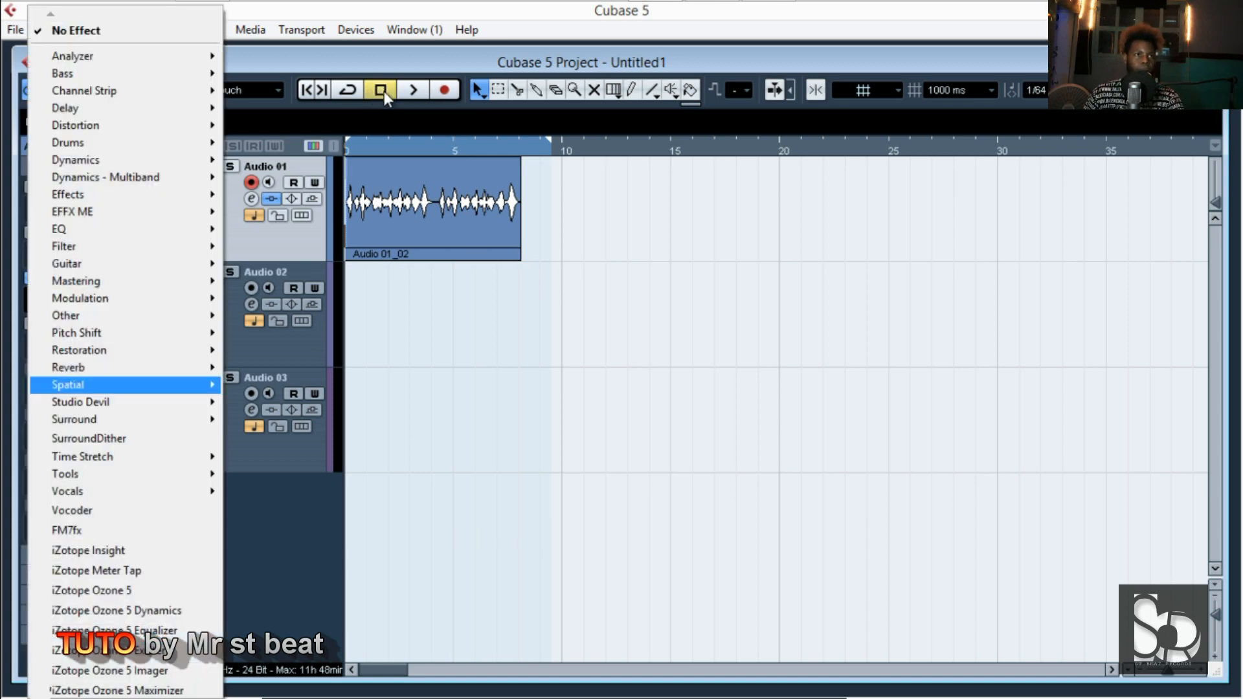
{"action": "mouse_move", "coordinate": [123, 160]}
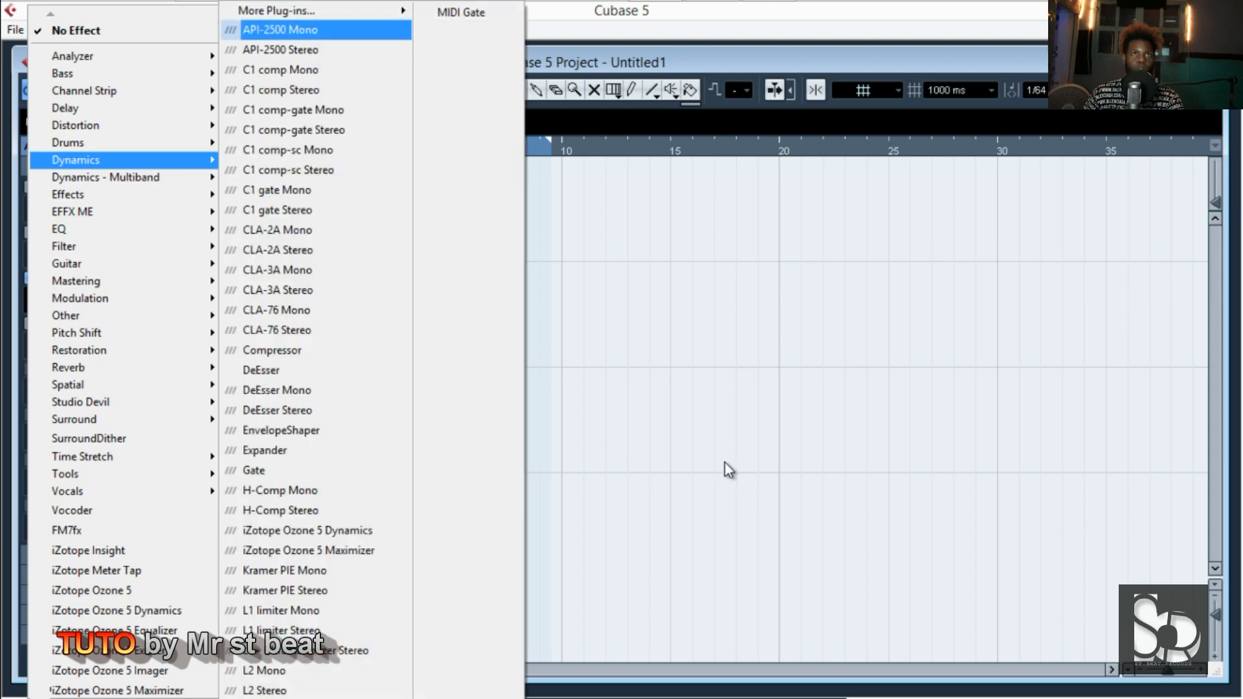
{"action": "mouse_move", "coordinate": [310, 11]}
{"action": "left_click", "coordinate": [489, 213]}
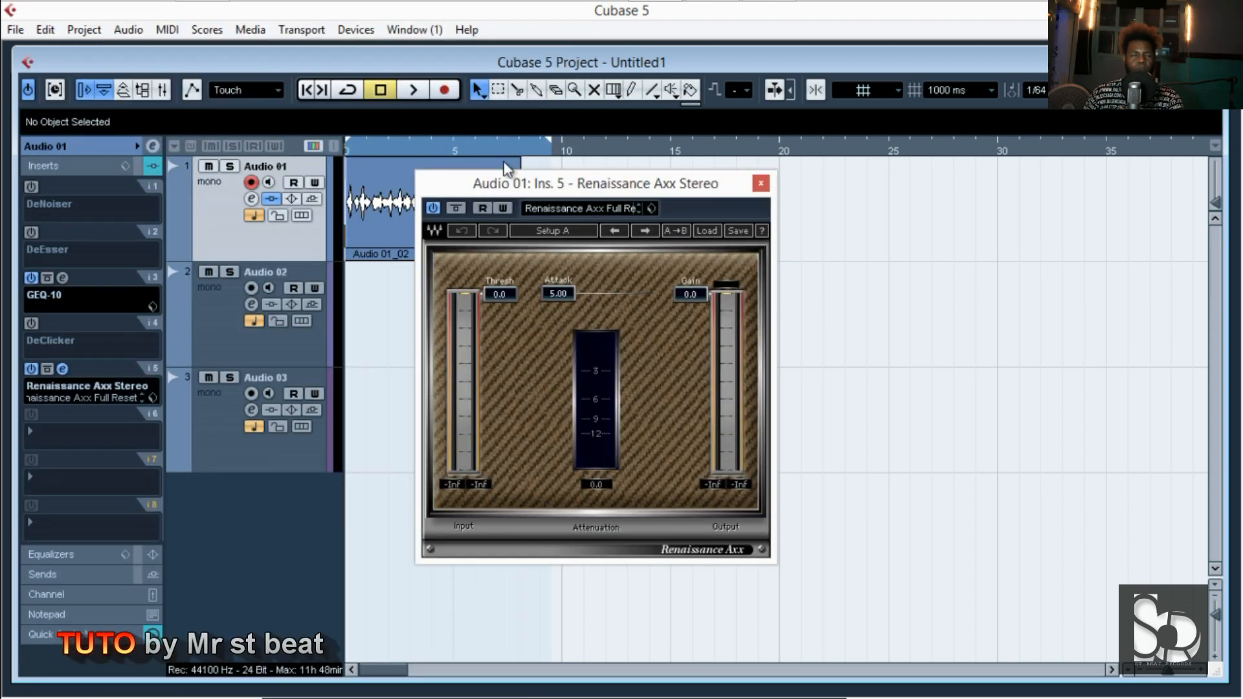
{"action": "left_click", "coordinate": [581, 209]}
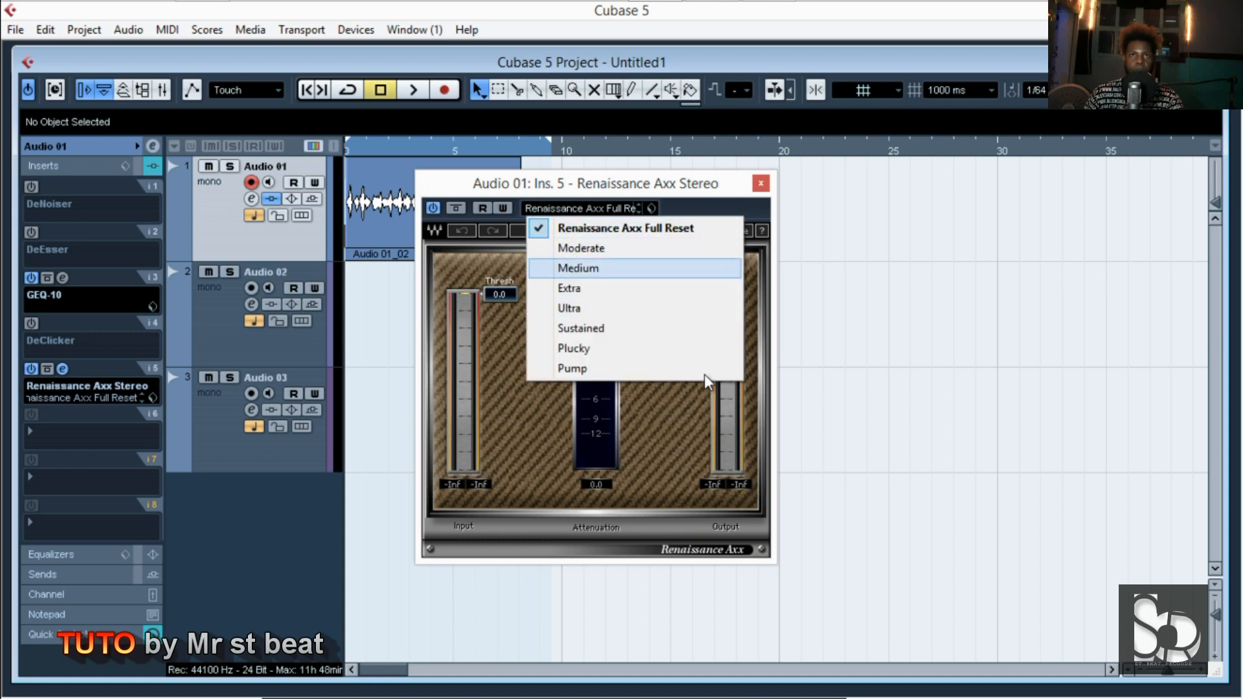
{"action": "left_click", "coordinate": [578, 268]}
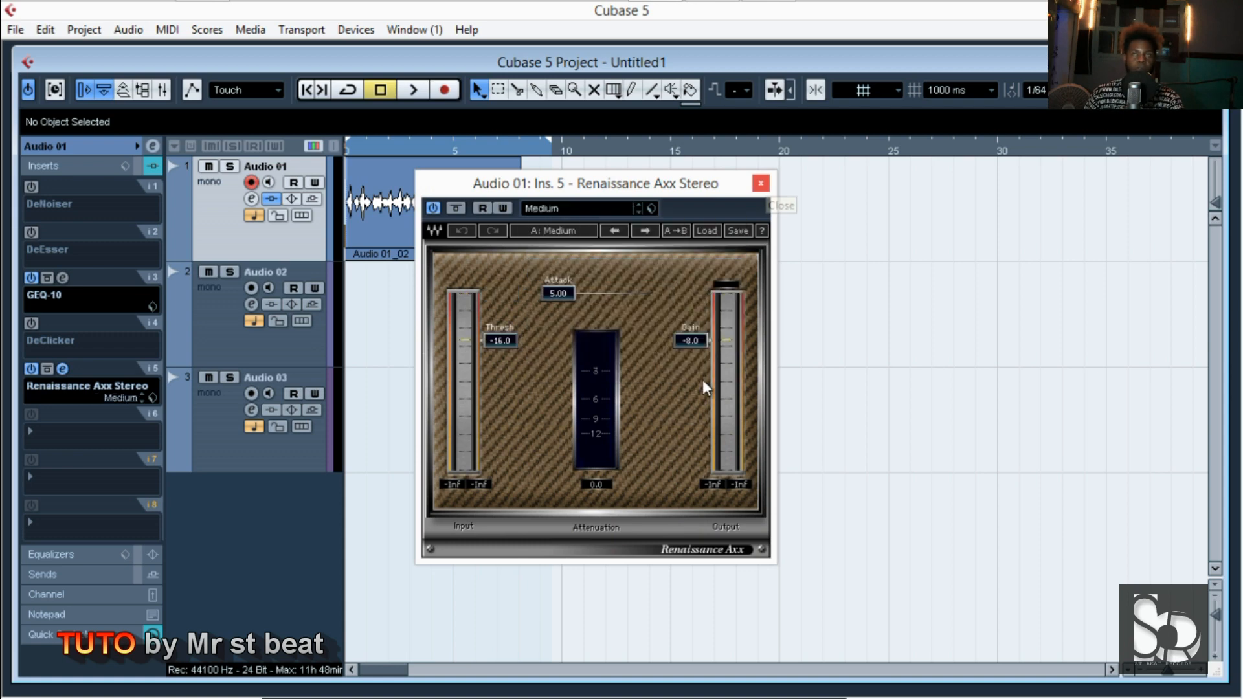
{"action": "left_click", "coordinate": [761, 184]}
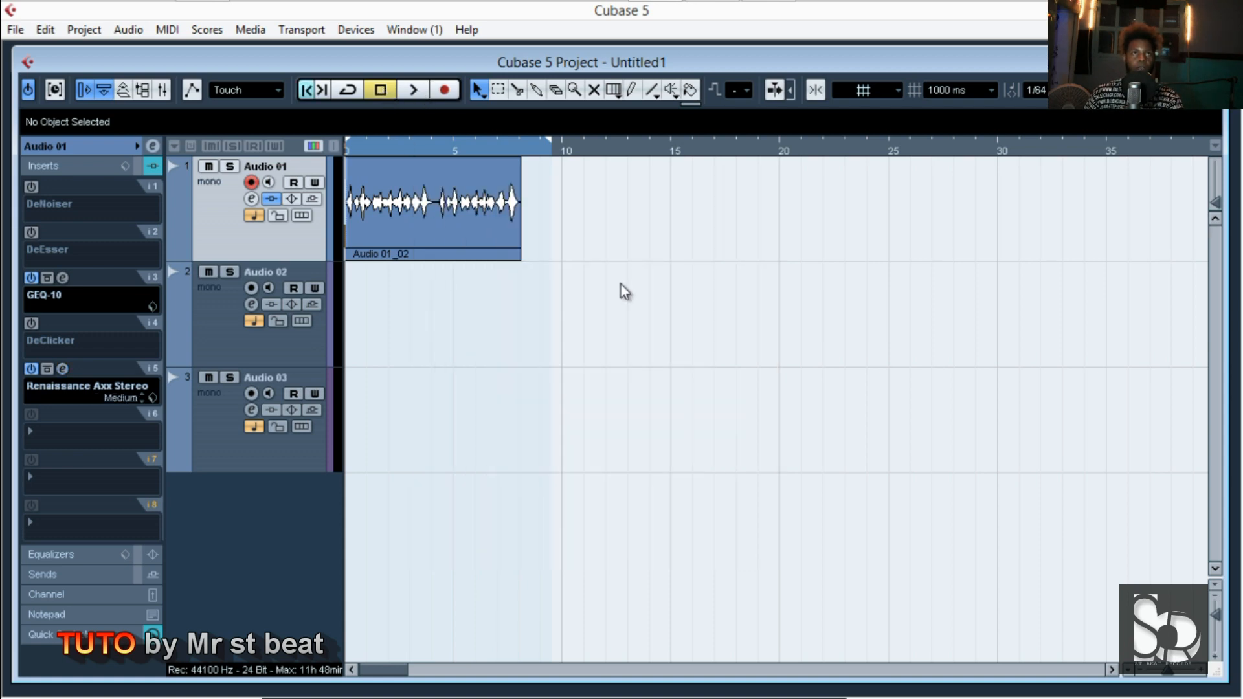
Play the clip and raise the Renaissance Axx Gain to about -5.8 dB during playback.
{"action": "key", "text": "space"}
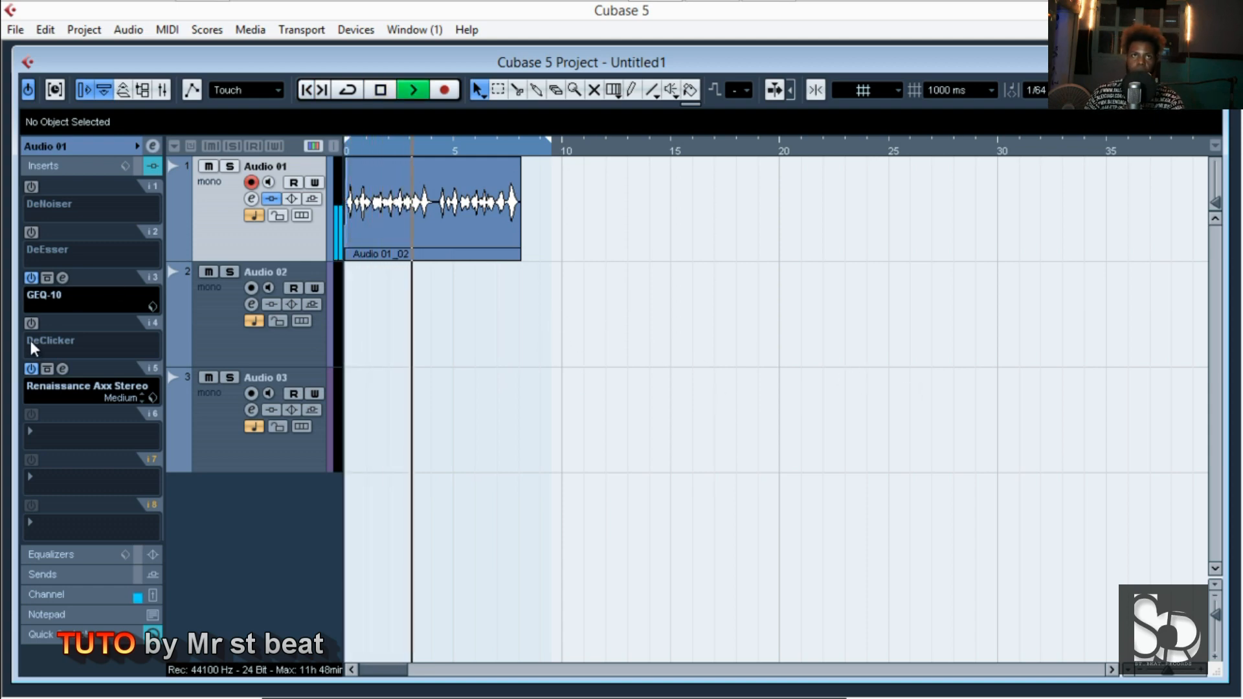
{"action": "left_click", "coordinate": [62, 368]}
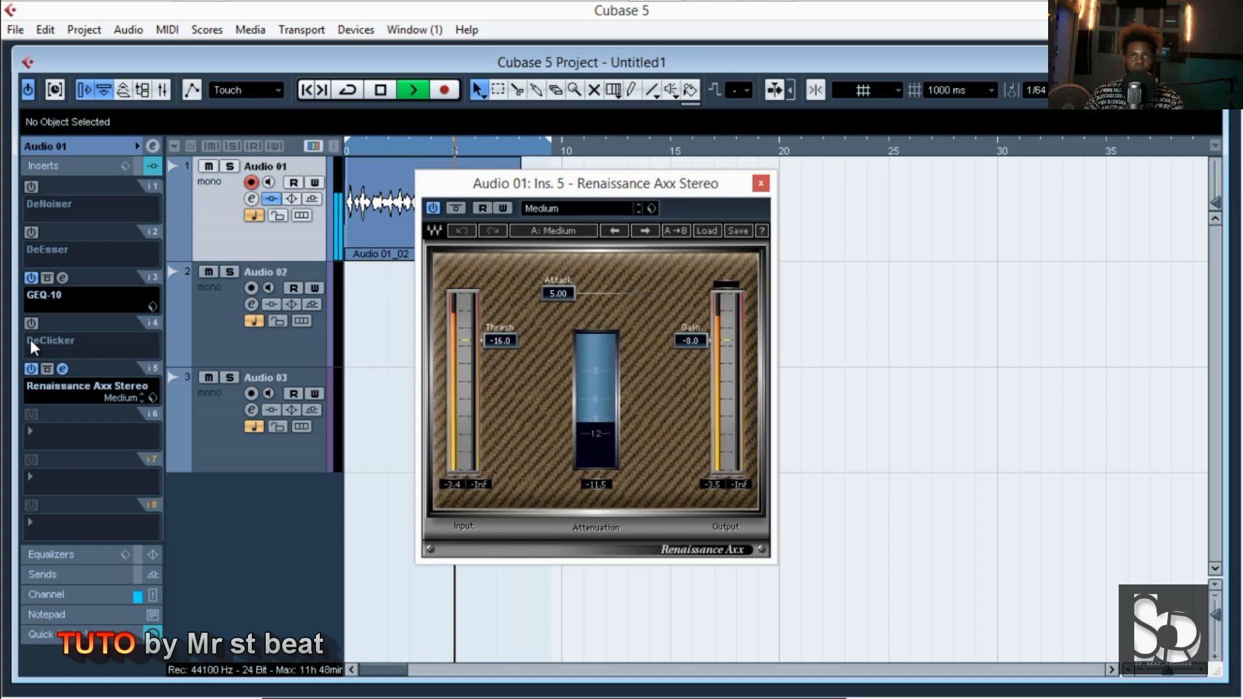
{"action": "left_click_drag", "start_coordinate": [691, 340], "coordinate": [691, 328]}
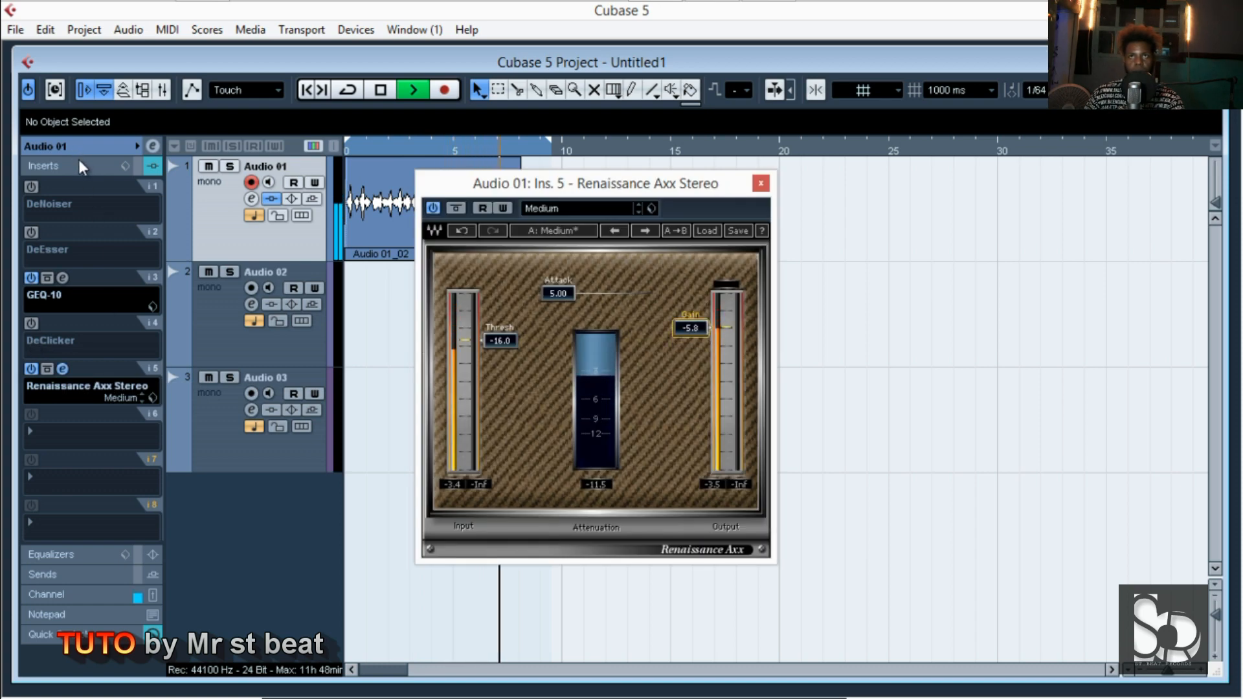
{"action": "left_click", "coordinate": [760, 183]}
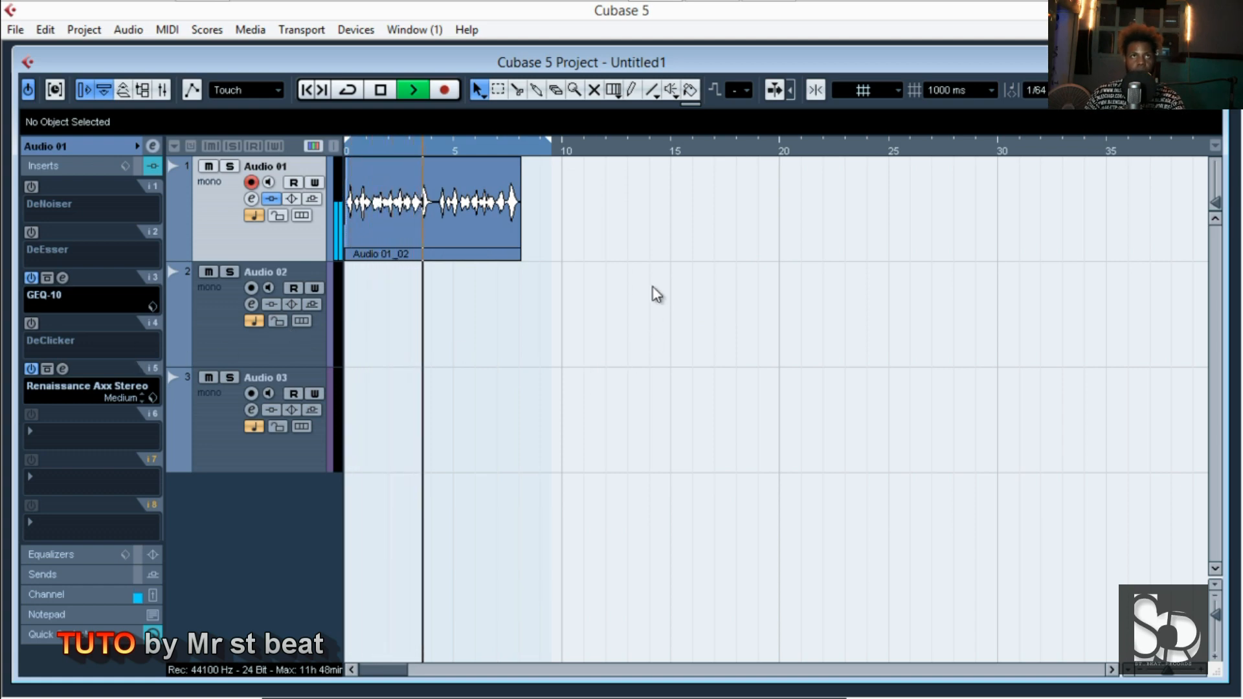
Return to the start and play the Audio 01 clip through with only GEQ-10 and Renaissance Axx Stereo active.
{"action": "key", "text": "space"}
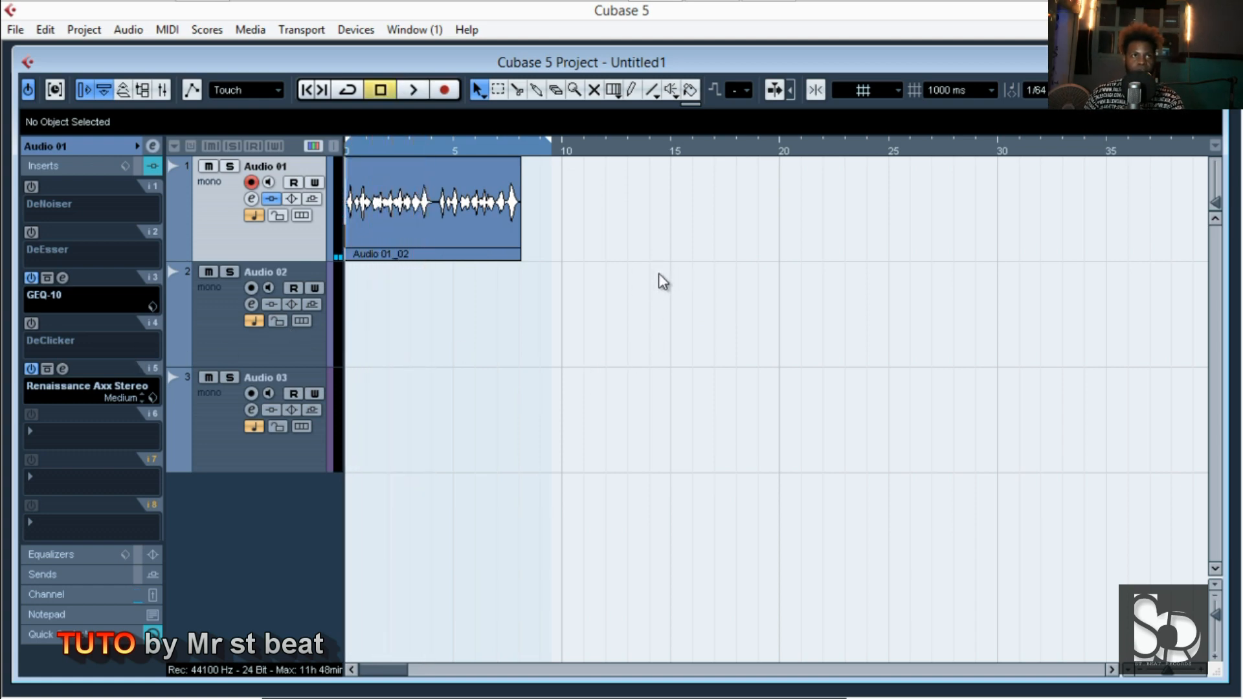
{"action": "key", "text": "space"}
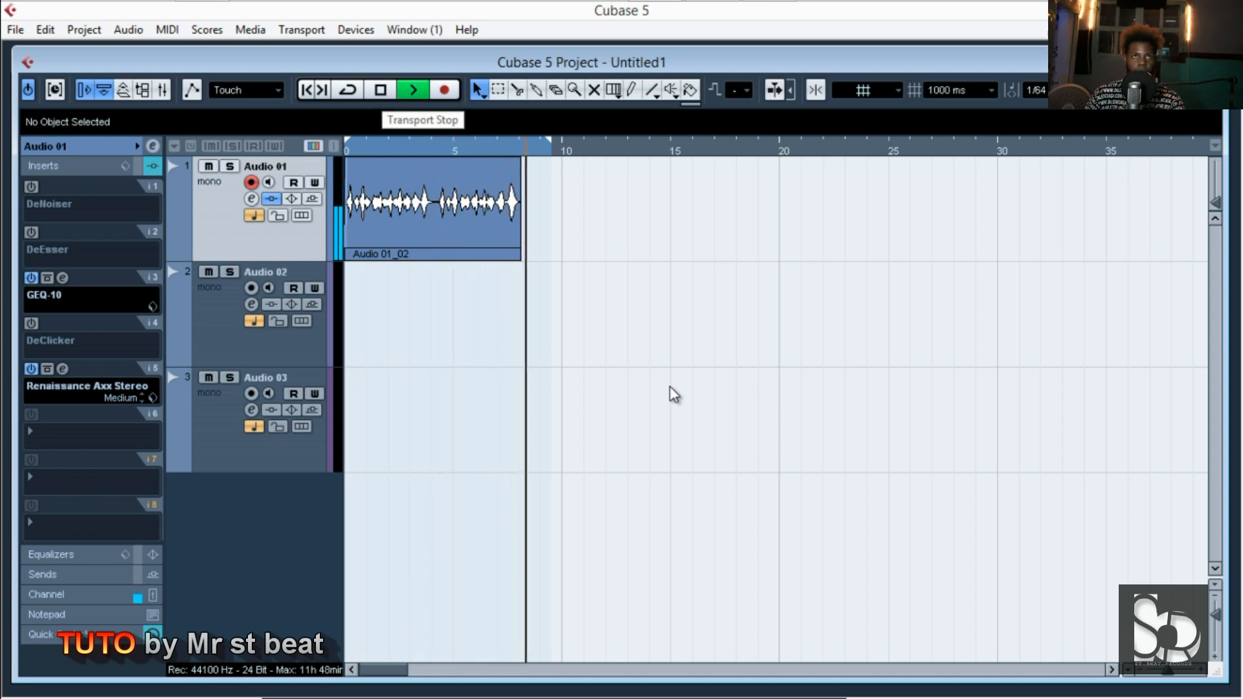
{"action": "key", "text": "space"}
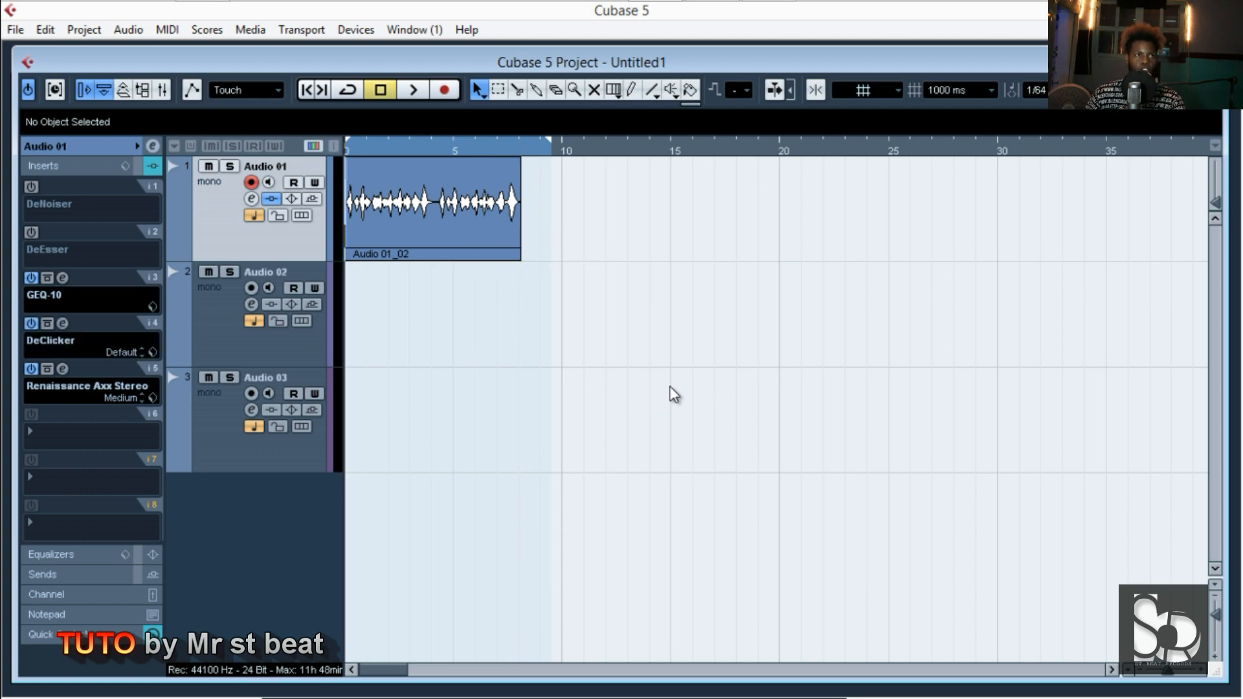
Switch the DeClicker, DeEsser and DeNoiser inserts on Audio 01 back on and play the clip from the start through all five inserts.
{"action": "right_click", "coordinate": [669, 385]}
{"action": "left_click", "coordinate": [669, 385]}
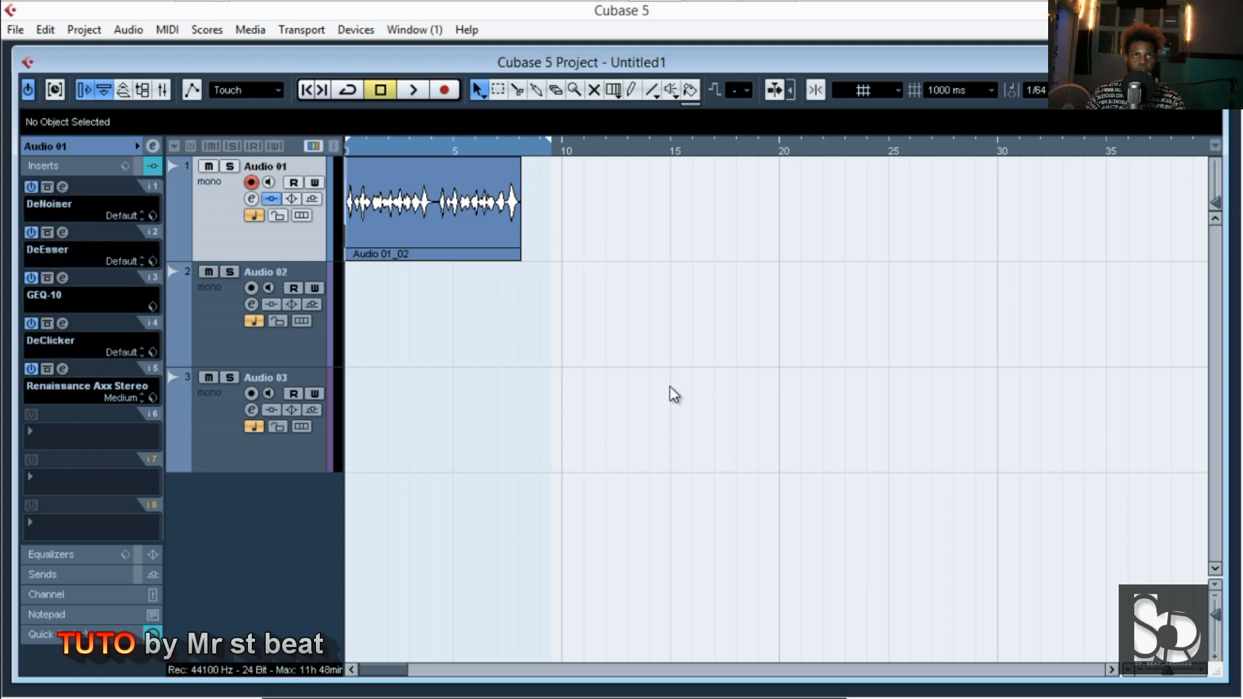
{"action": "key", "text": "space"}
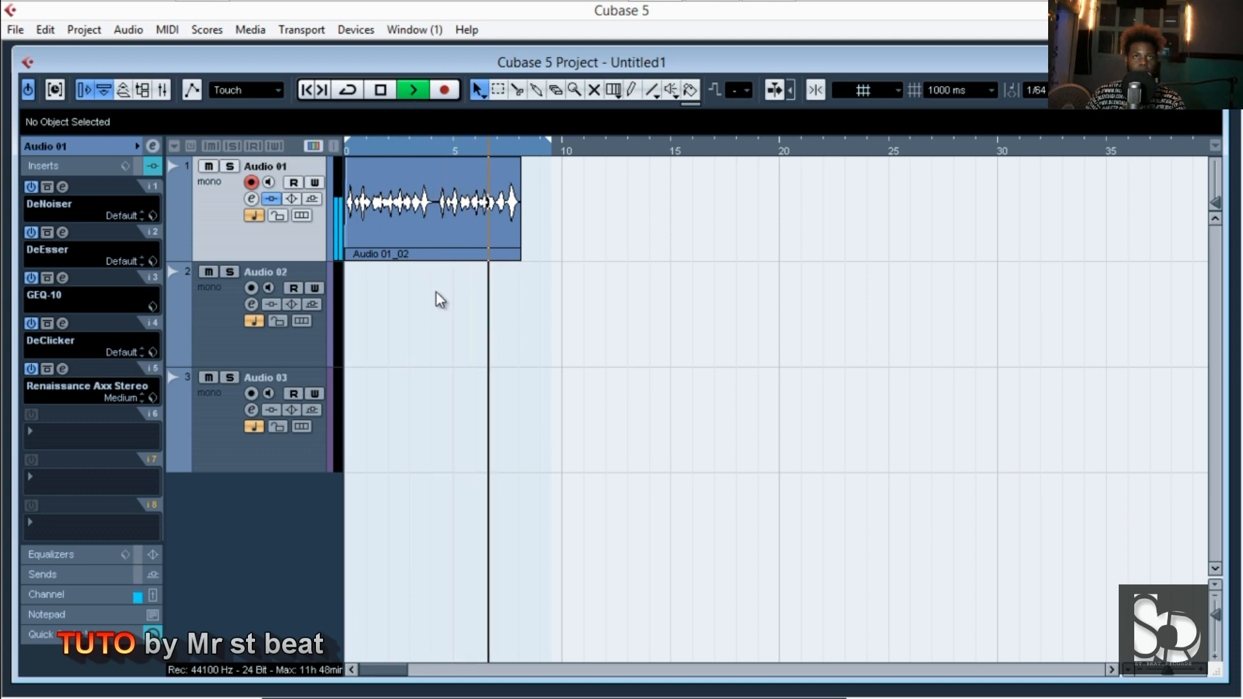
{"action": "key", "text": "space"}
{"action": "right_click", "coordinate": [445, 370]}
{"action": "left_click", "coordinate": [445, 370]}
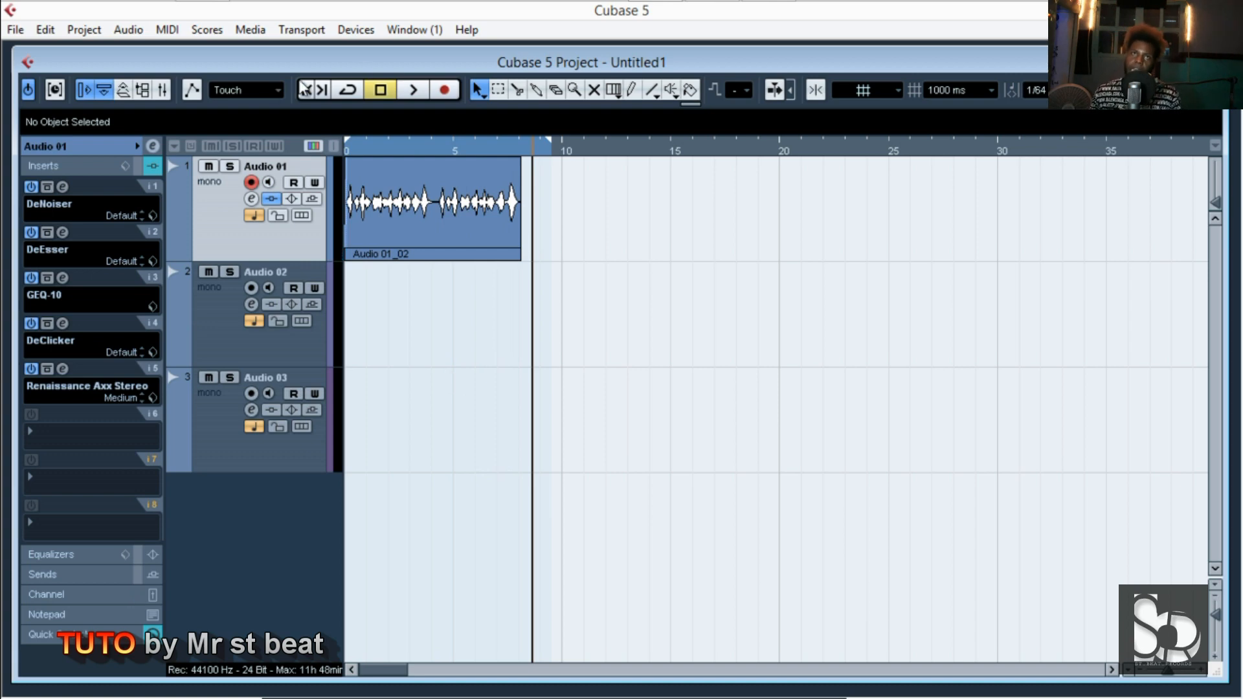